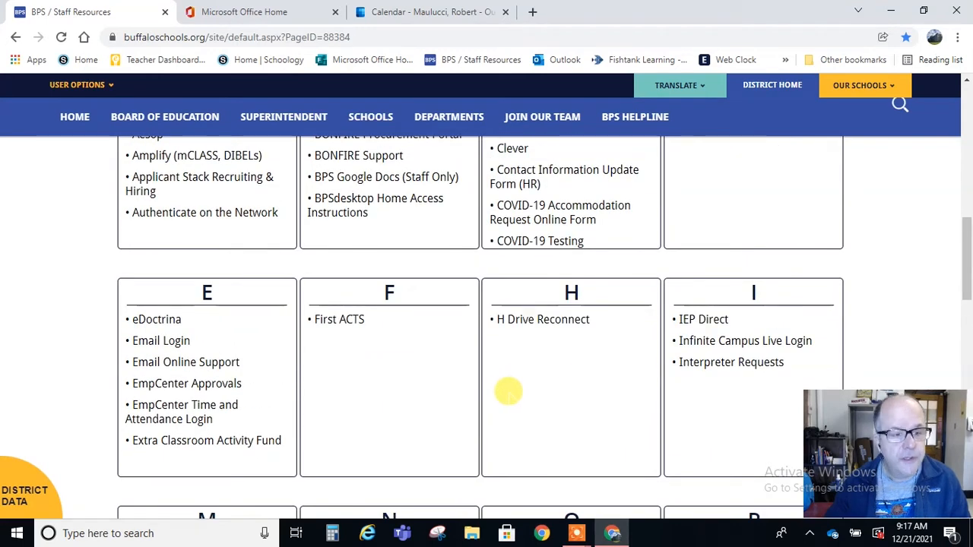
# - Look through the Staff Resources page, from the Find It Fast shortcuts to the alphabetical lists of links
pyautogui.scroll(4, 489, 269)
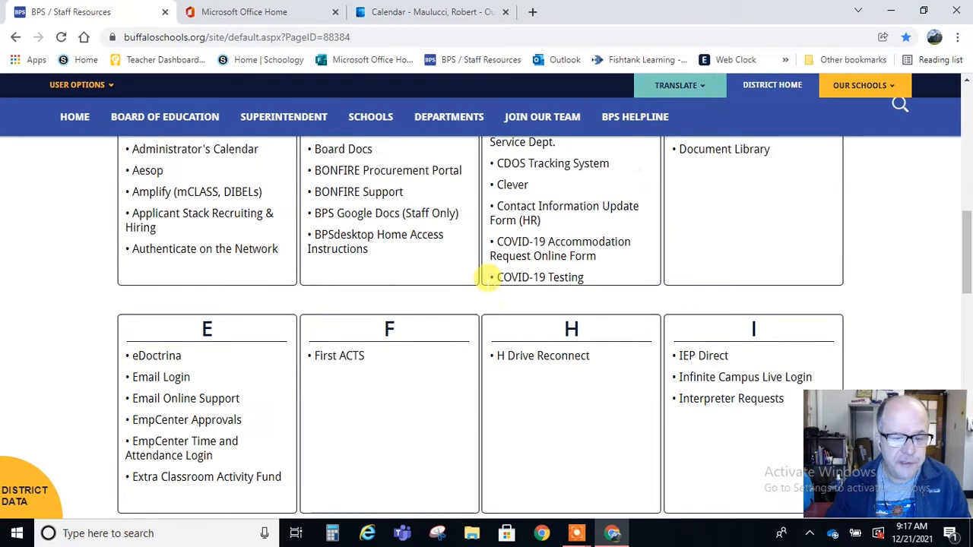
pyautogui.scroll(6, 488, 277)
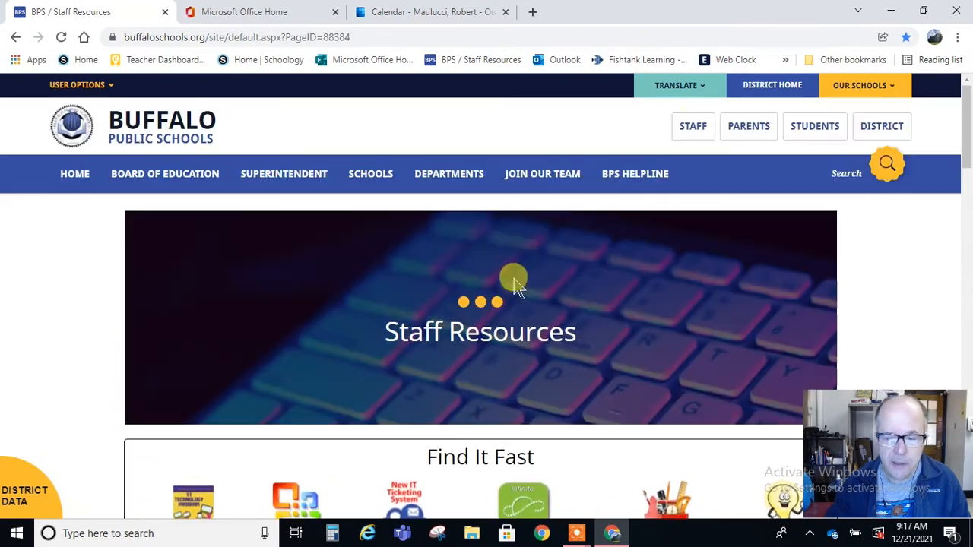
pyautogui.scroll(-1, 601, 330)
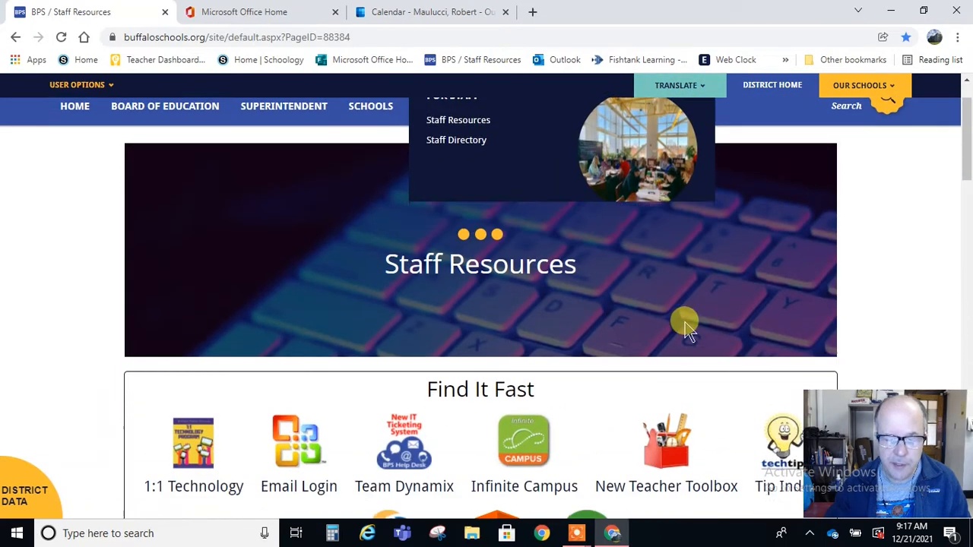
pyautogui.scroll(-4, 567, 247)
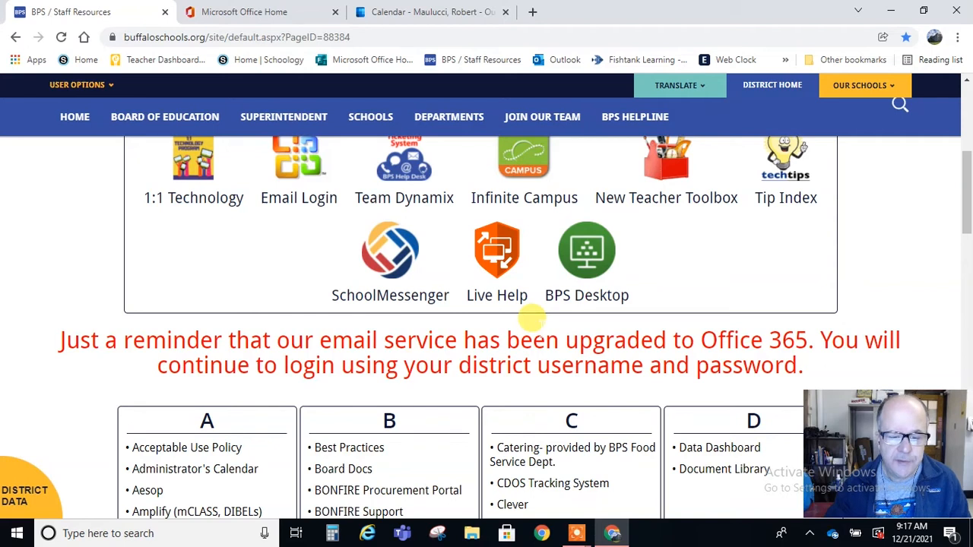
pyautogui.scroll(-2, 532, 318)
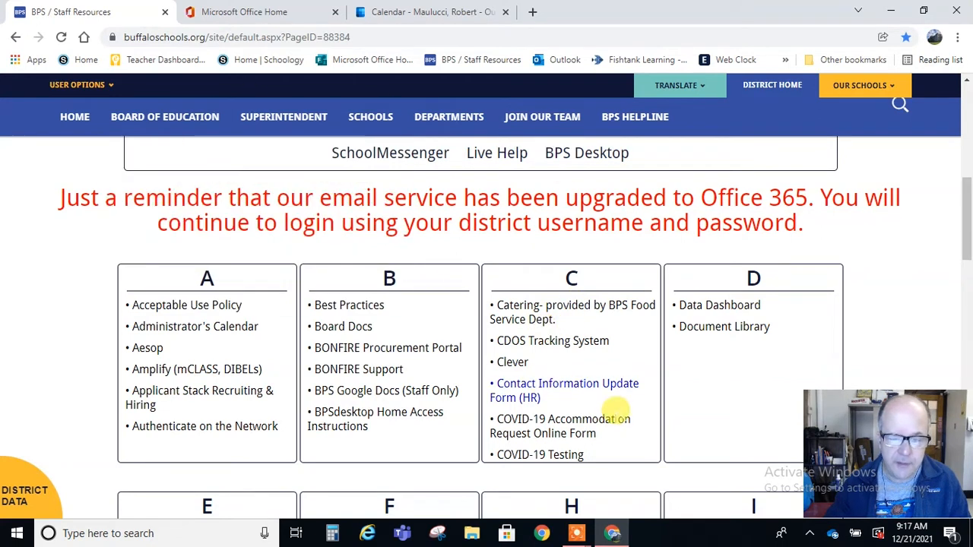
pyautogui.scroll(-5, 608, 399)
pyautogui.scroll(-2, 612, 408)
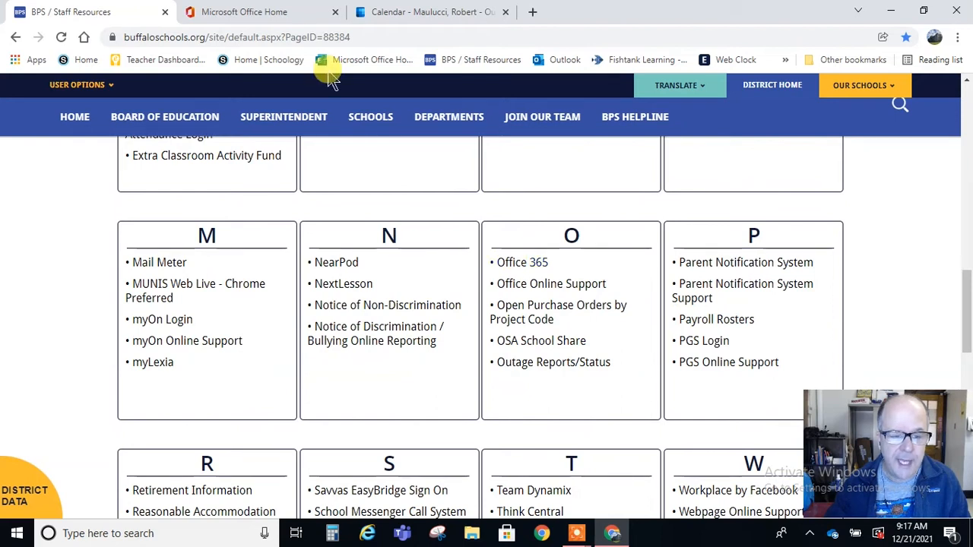
# - Switch to the Office 365 home page, open Outlook and go to its calendar
pyautogui.click(295, 9)
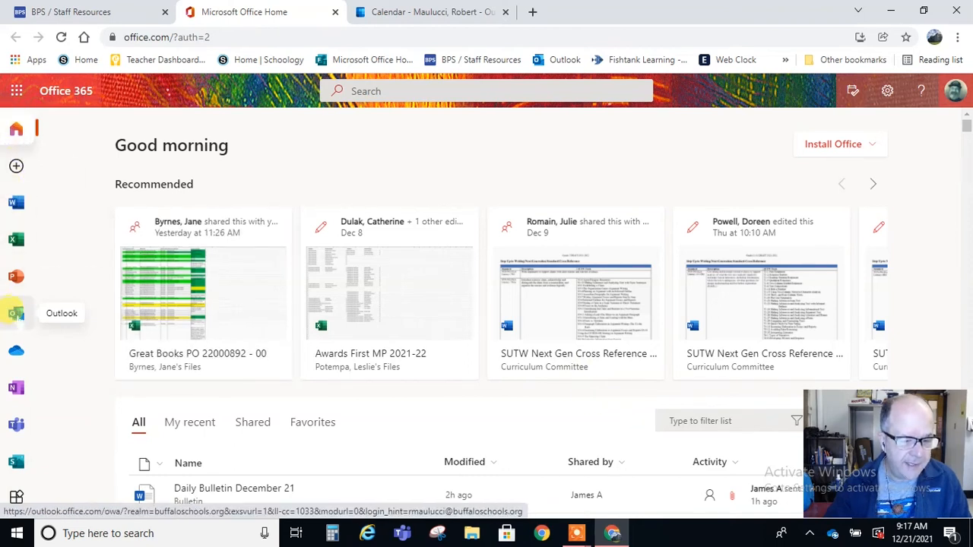
pyautogui.click(17, 313)
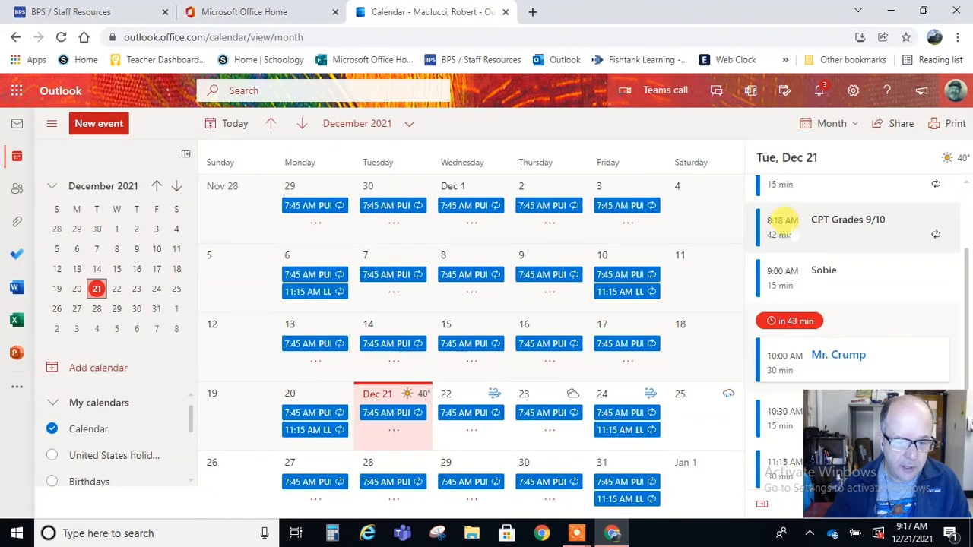
pyautogui.click(19, 124)
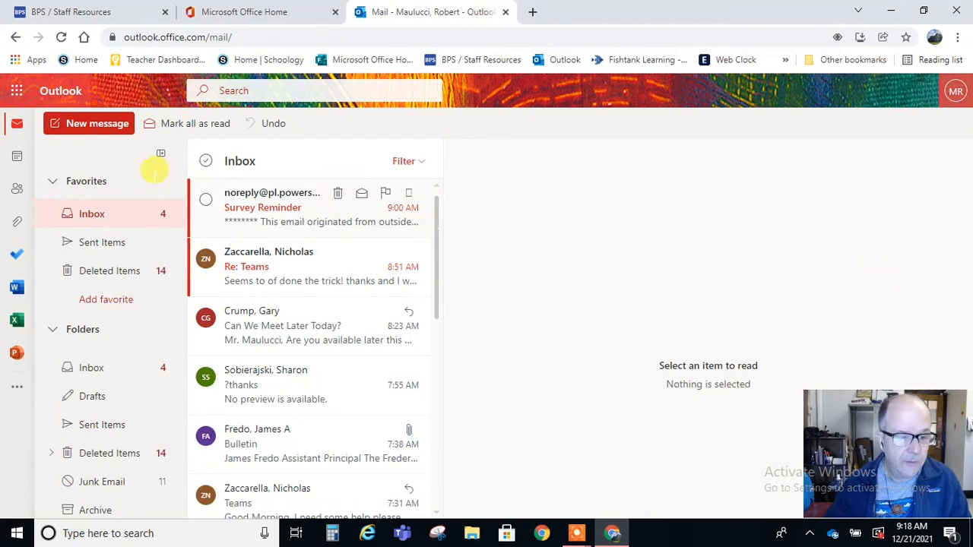
pyautogui.click(17, 155)
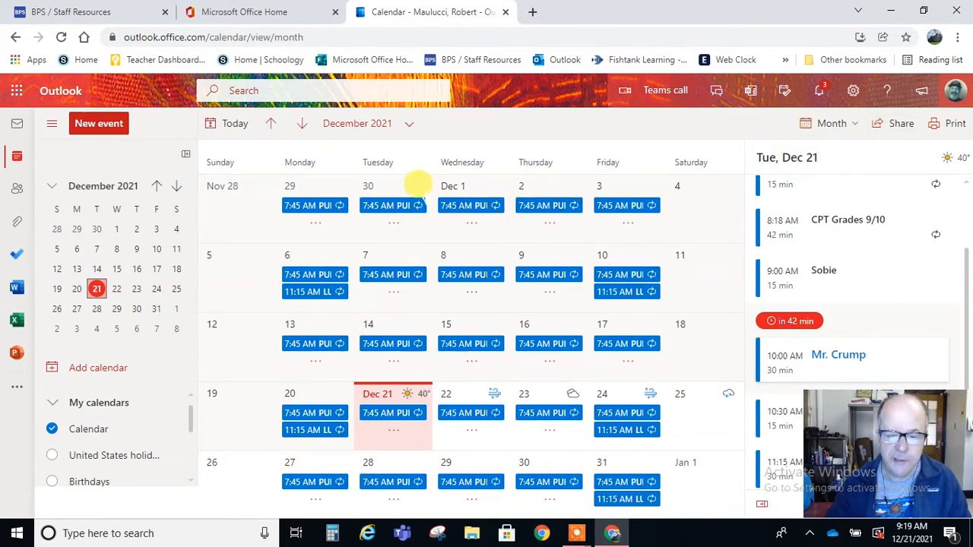
# - Switch the calendar from month to work week view and bring the morning hours into view
pyautogui.click(850, 121)
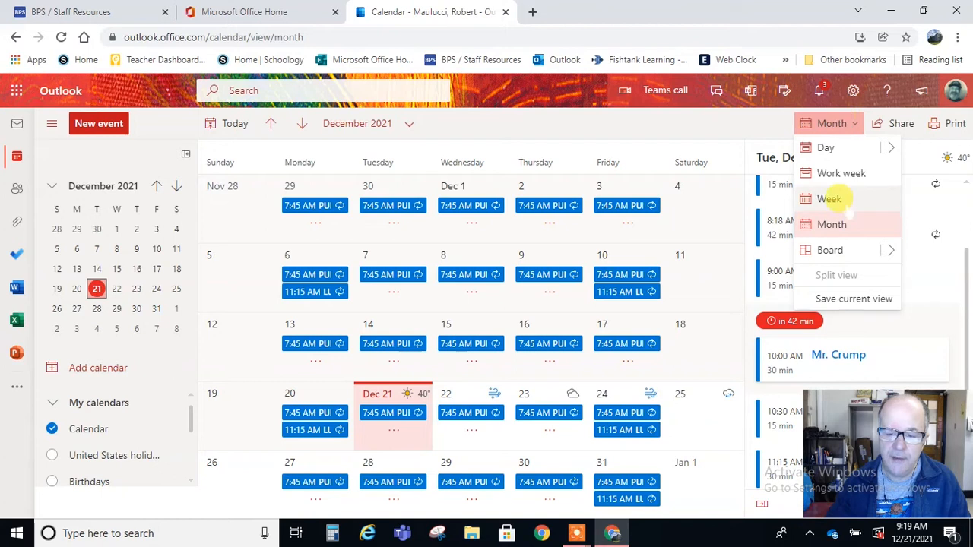
pyautogui.click(839, 174)
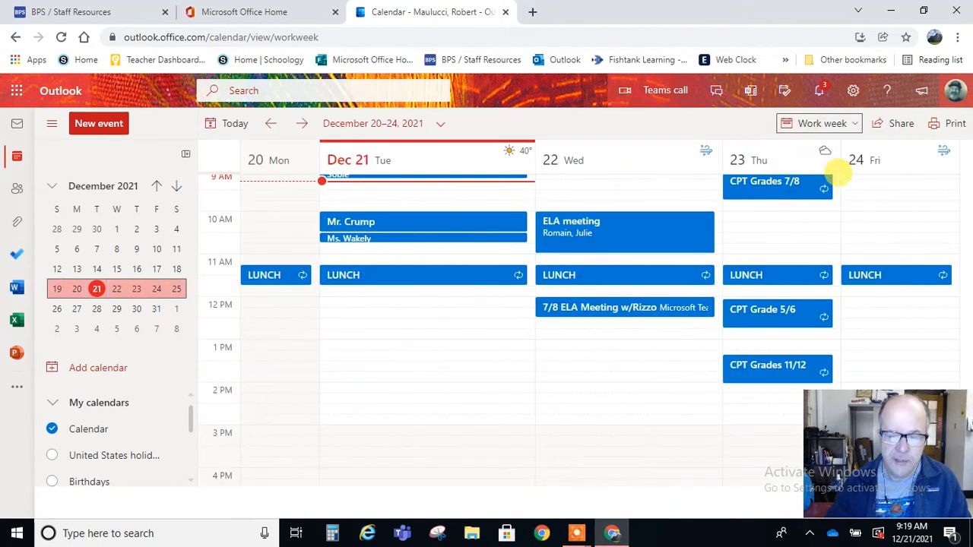
pyautogui.scroll(3, 612, 358)
pyautogui.scroll(-2, 608, 369)
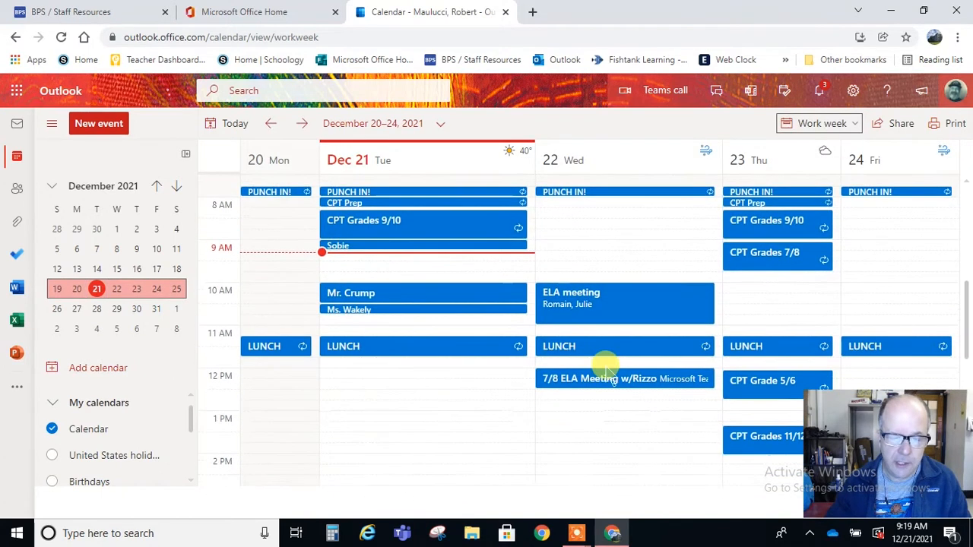
pyautogui.scroll(2, 608, 370)
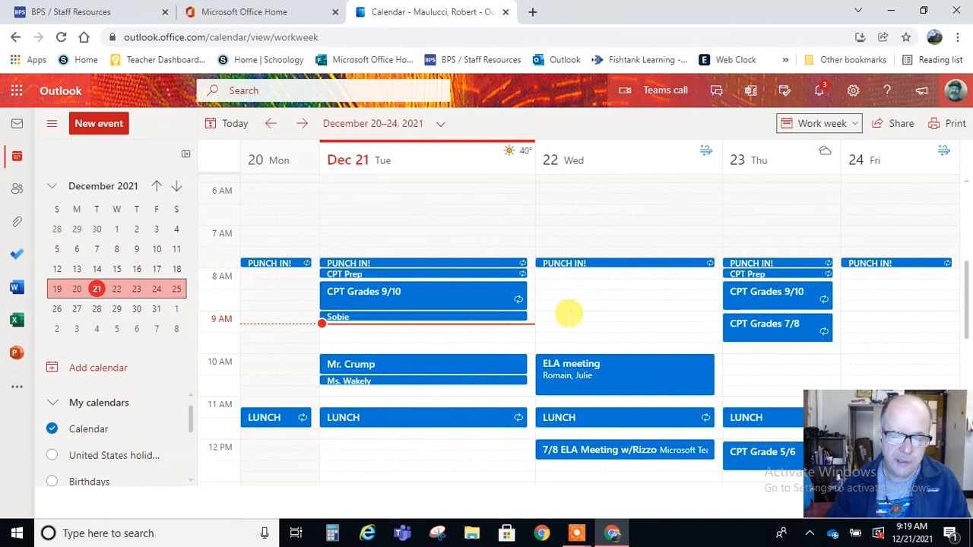
# - Create an event on Wednesday, December 22 titled "2nd Period Teams" followed by the teacher's name, starting at 9:00 AM
pyautogui.doubleClick(569, 318)
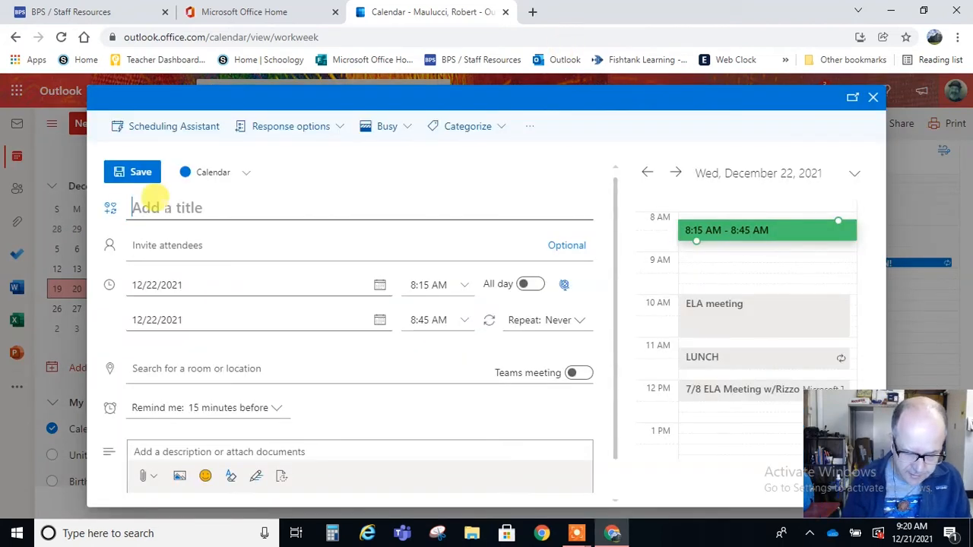
pyautogui.write('2nd ')
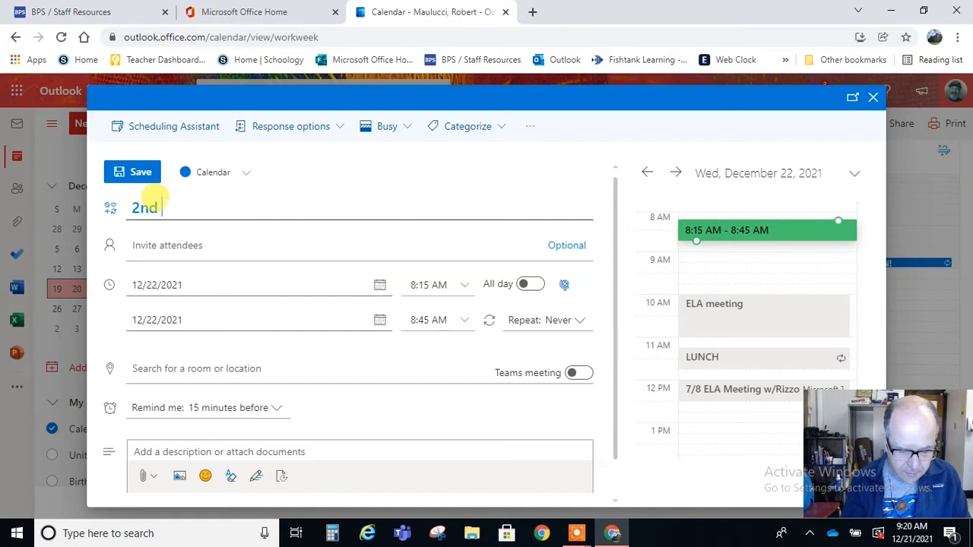
pyautogui.write('Period T')
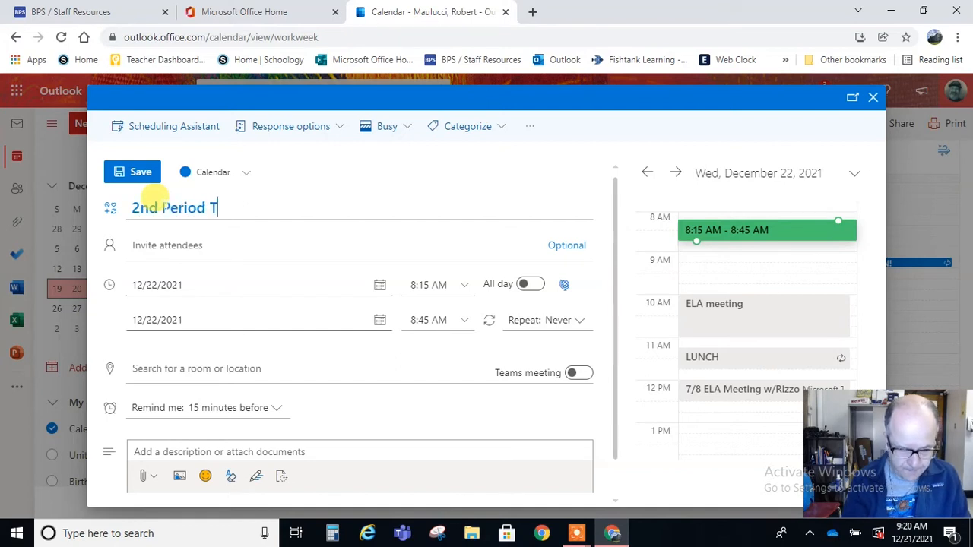
pyautogui.write('emaams')
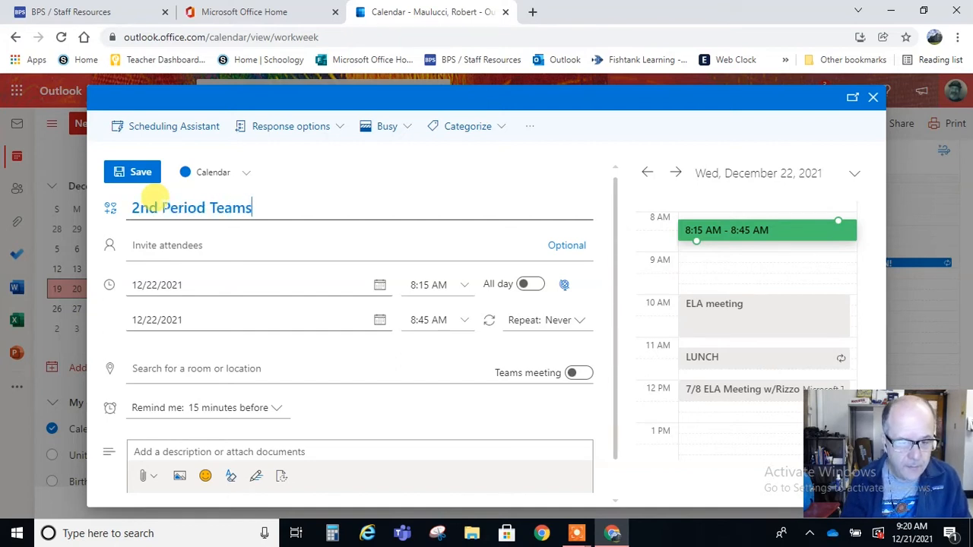
pyautogui.write(' Mr. M')
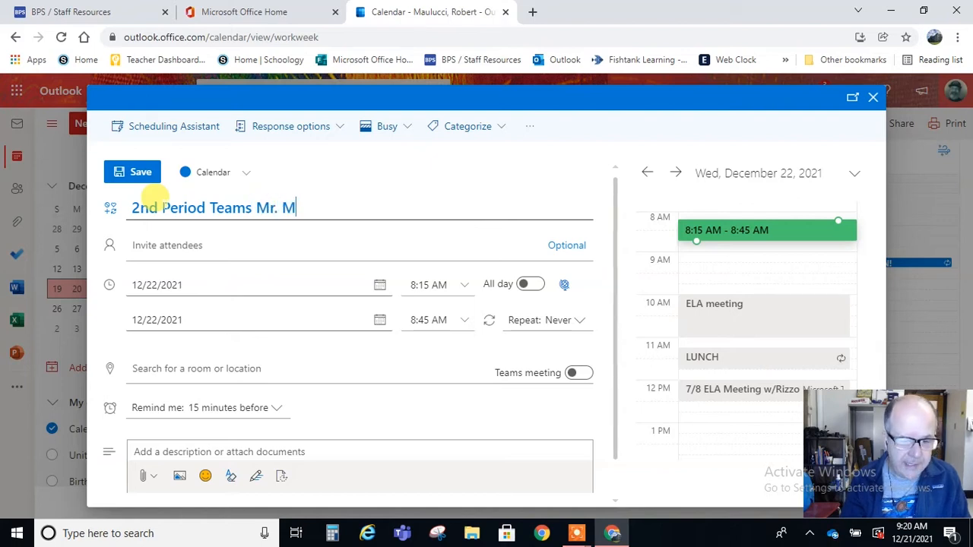
pyautogui.write('aulucci')
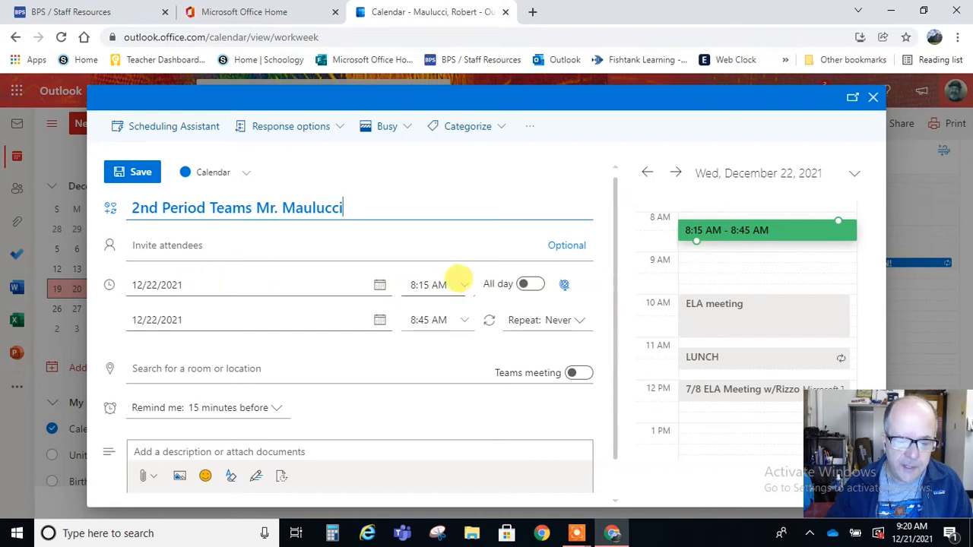
pyautogui.click(459, 279)
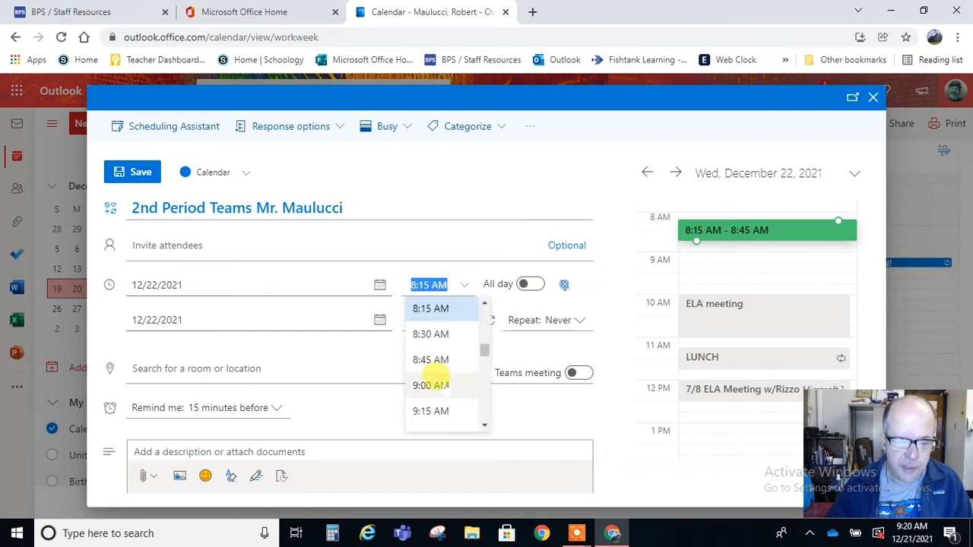
pyautogui.click(431, 386)
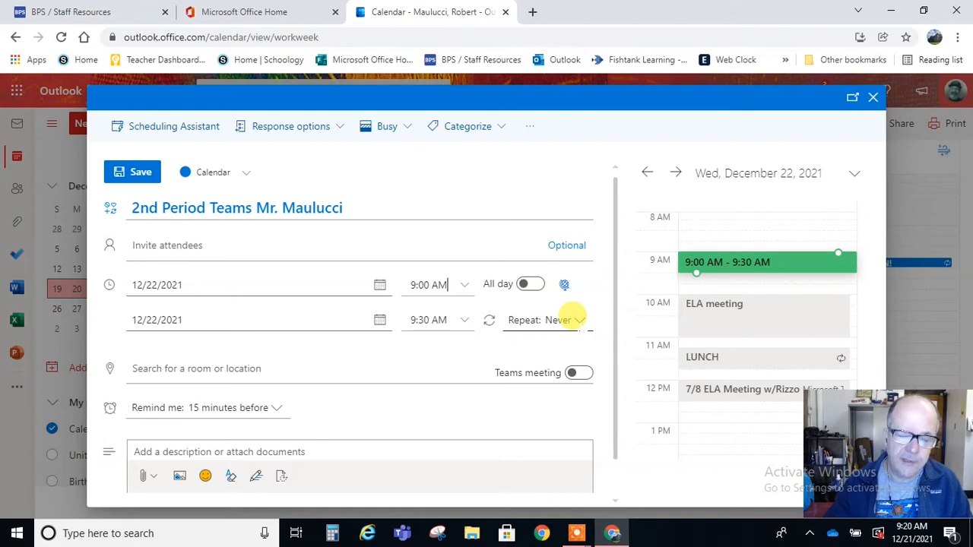
# - Set the event to repeat every week from Monday to Friday, without Saturday and Sunday and with no end date
pyautogui.click(570, 319)
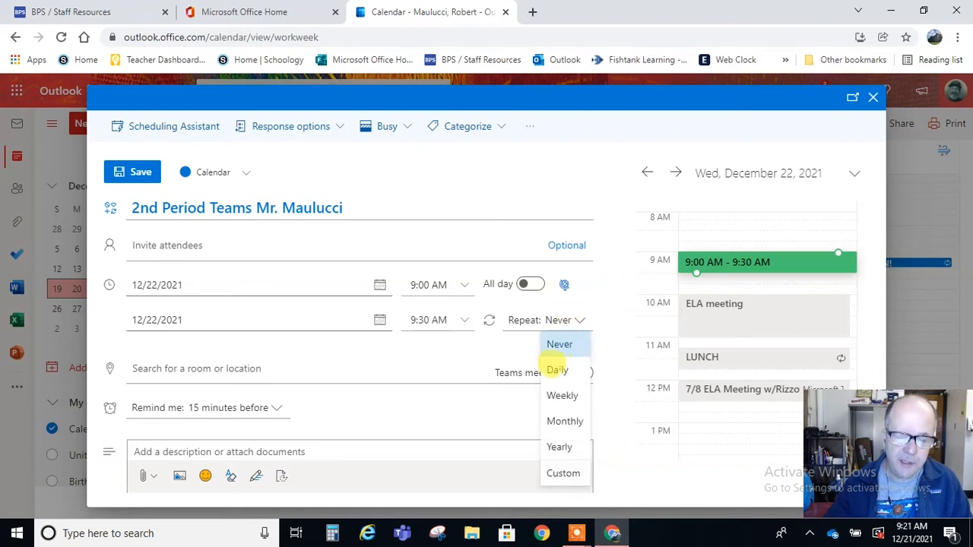
pyautogui.click(557, 370)
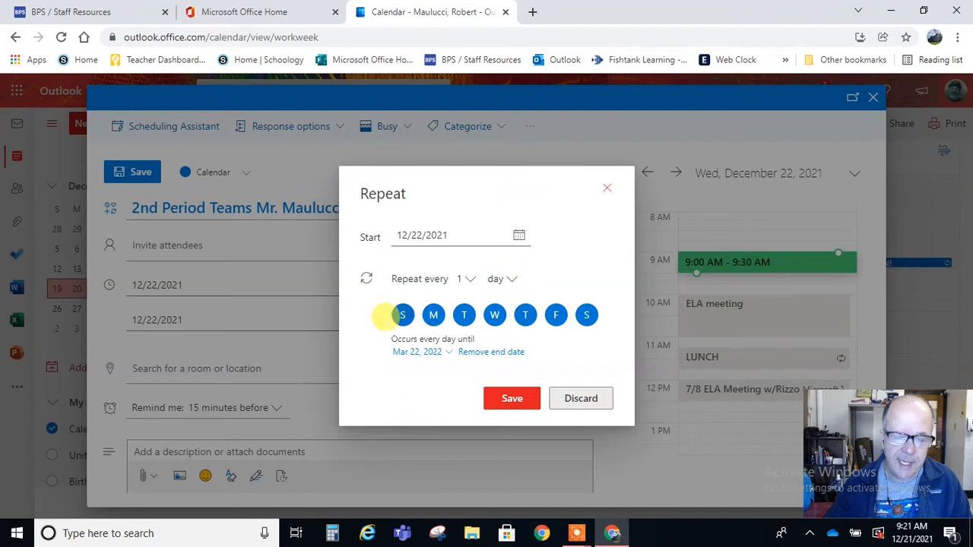
pyautogui.click(402, 315)
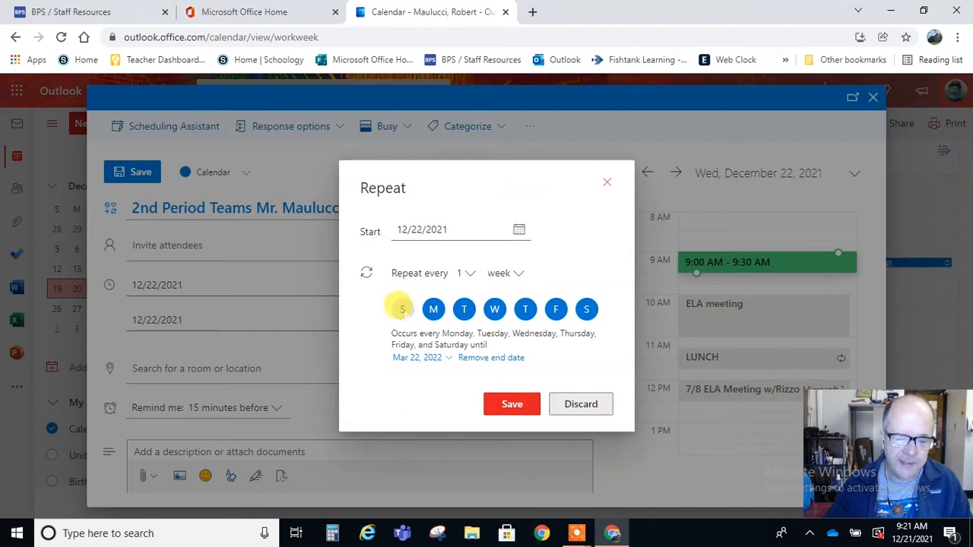
pyautogui.click(585, 313)
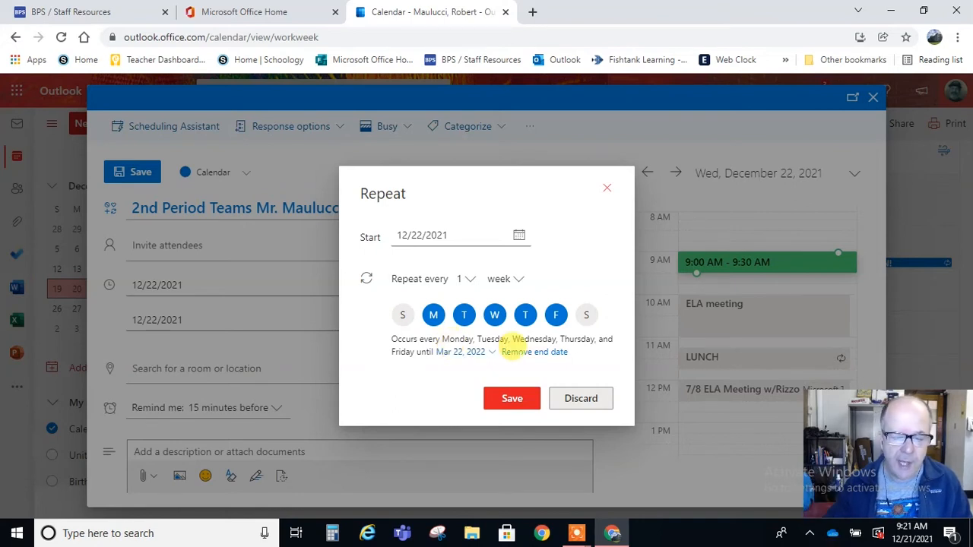
pyautogui.click(532, 352)
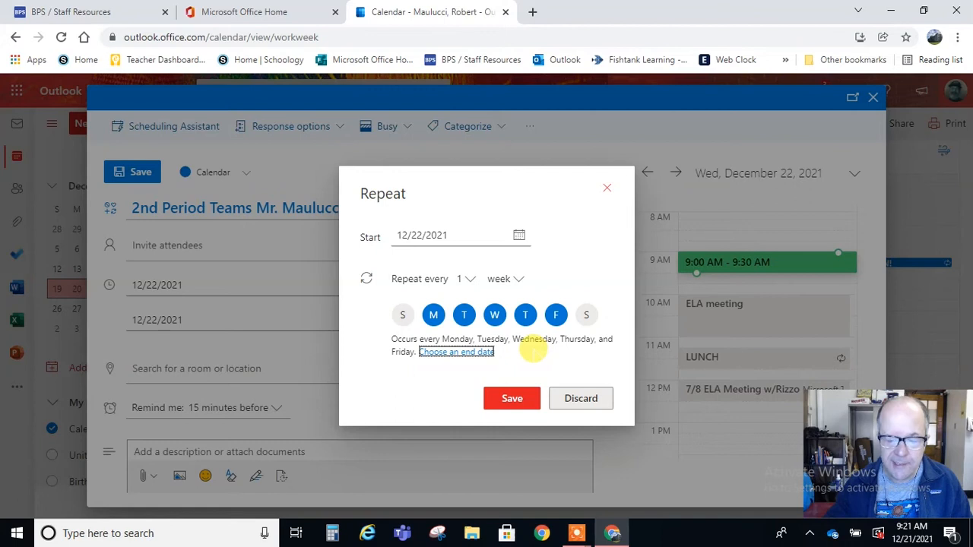
pyautogui.click(511, 400)
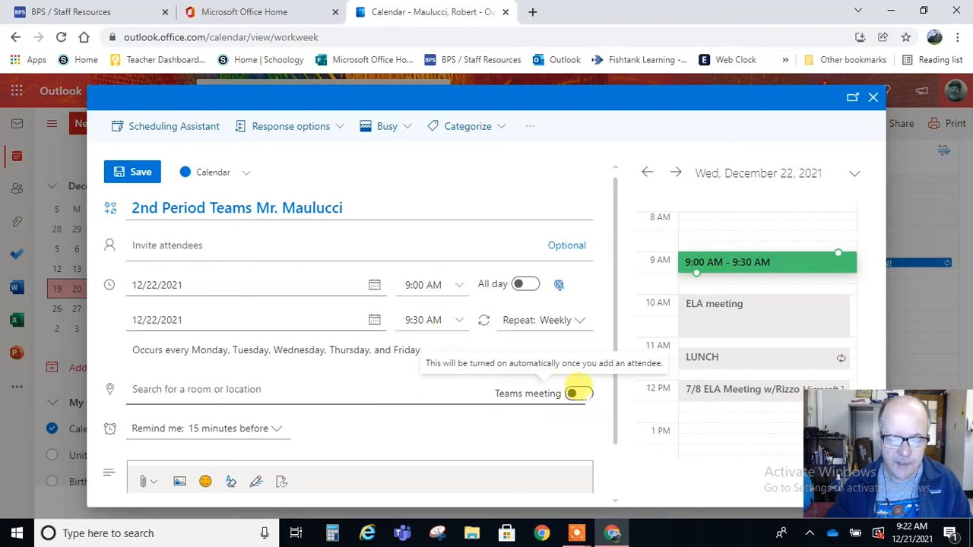
# - Make the event a Teams meeting and save it to the calendar
pyautogui.click(577, 391)
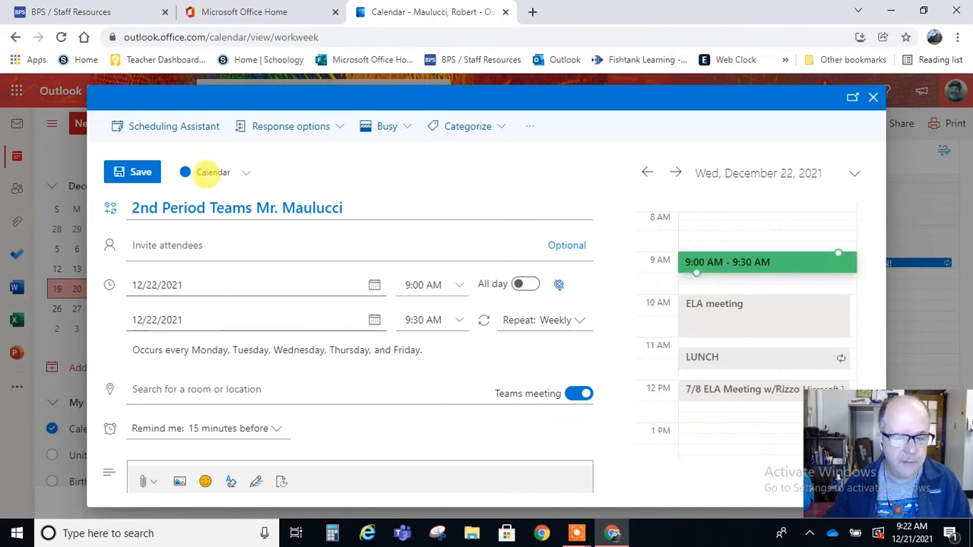
pyautogui.click(137, 170)
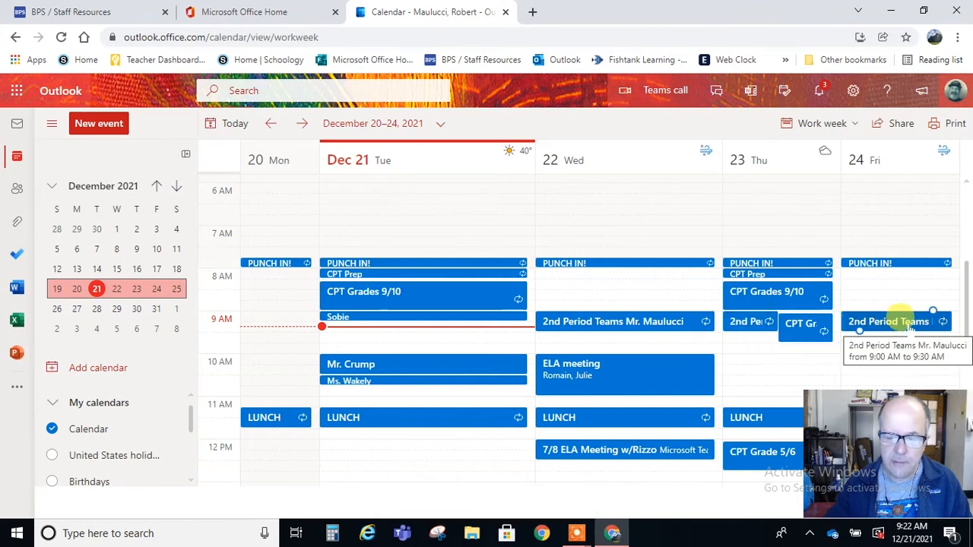
# - Open the full details of Wednesday's "2nd Period Teams" event and copy the address of its meeting join link
pyautogui.click(606, 322)
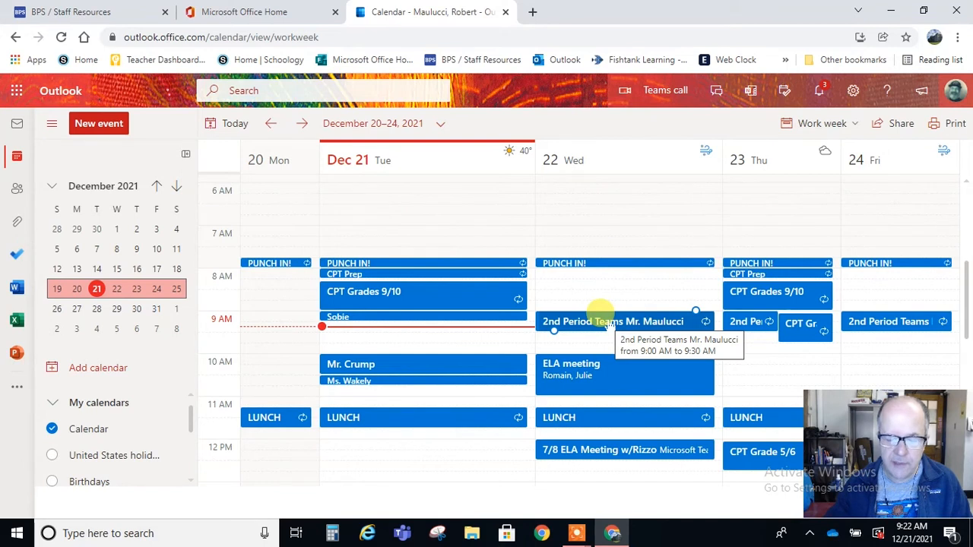
pyautogui.click(606, 327)
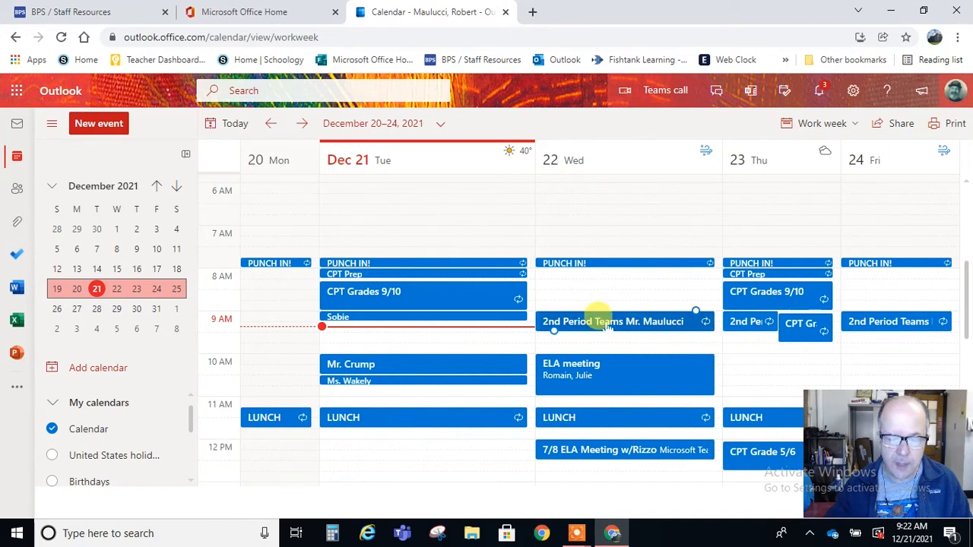
pyautogui.click(606, 327)
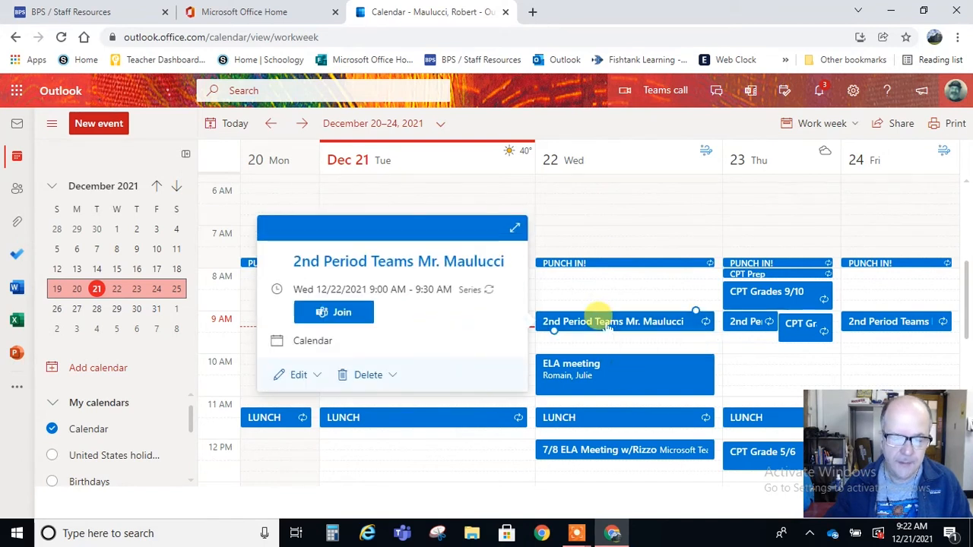
pyautogui.doubleClick(607, 325)
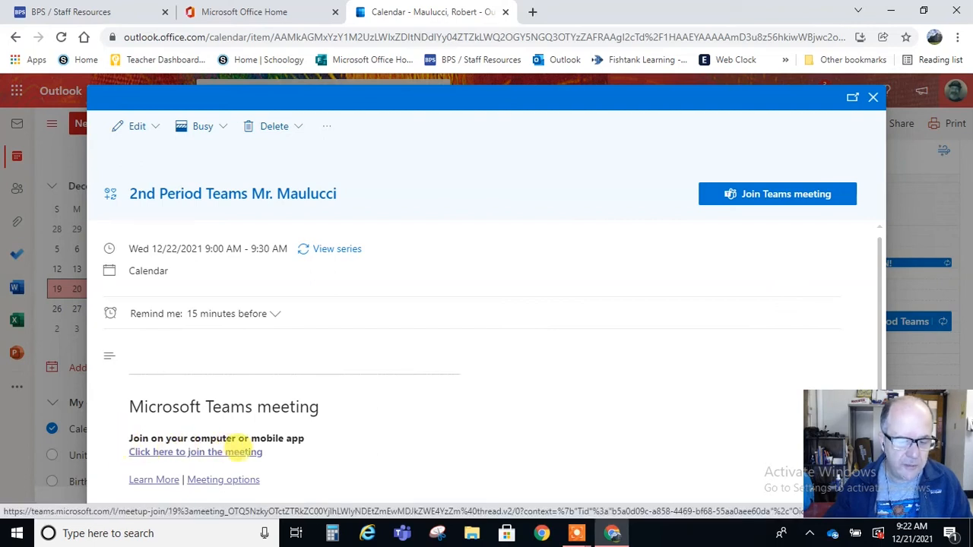
pyautogui.rightClick(245, 451)
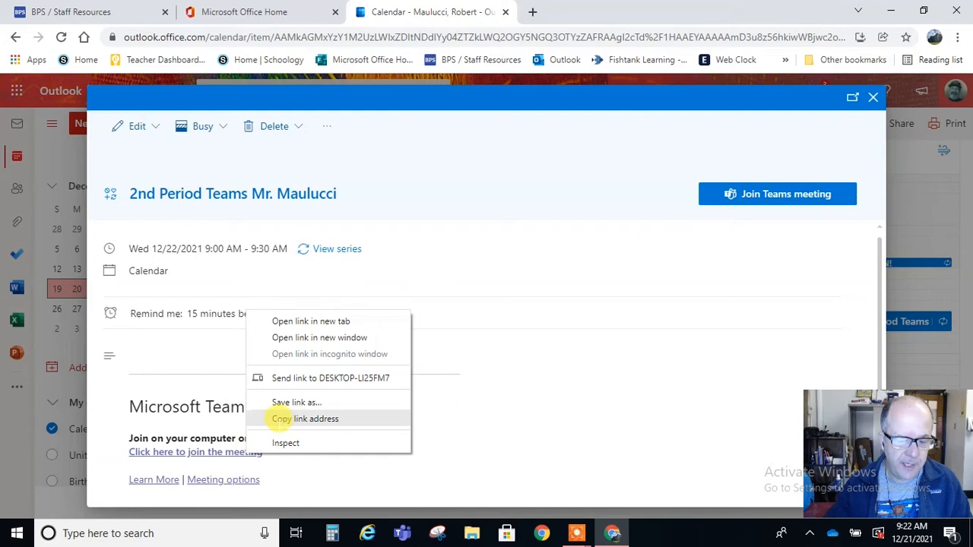
pyautogui.click(279, 418)
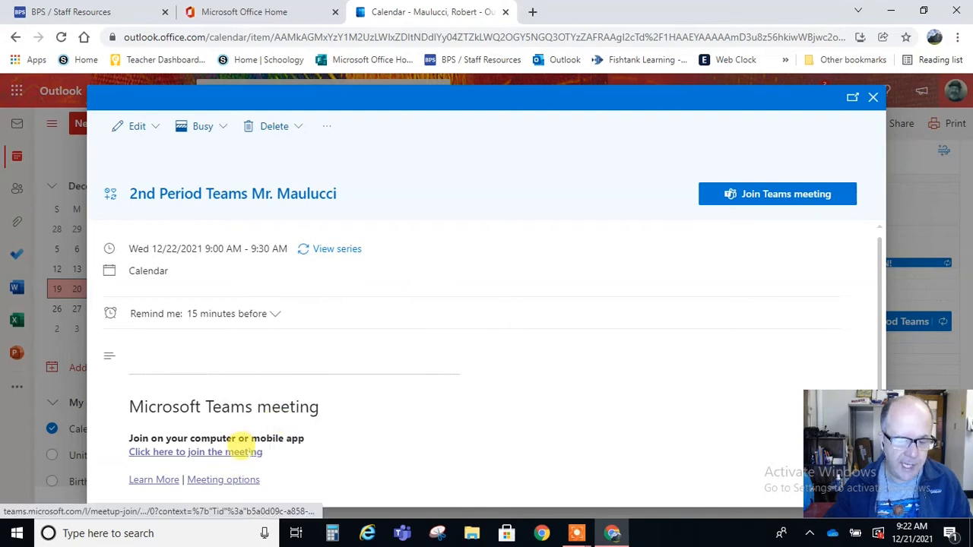
pyautogui.rightClick(245, 452)
pyautogui.click(285, 419)
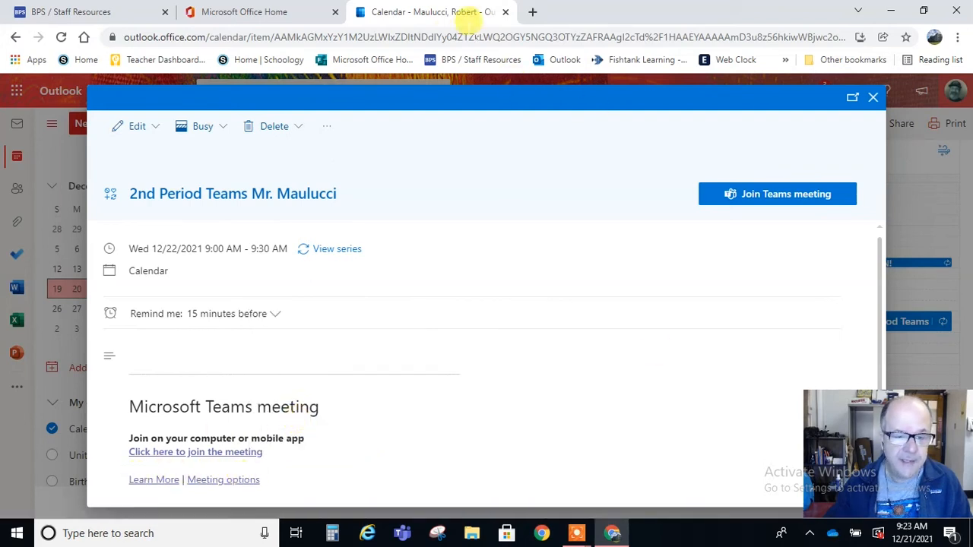
# - Switch to Schoology in a new browser tab and open the Owl Show U: Section 1 course
pyautogui.click(532, 12)
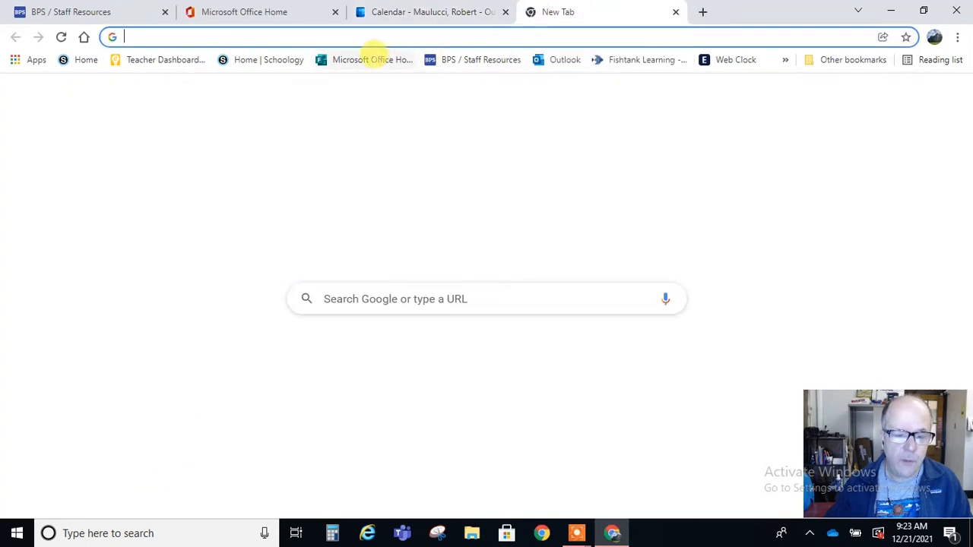
pyautogui.click(250, 60)
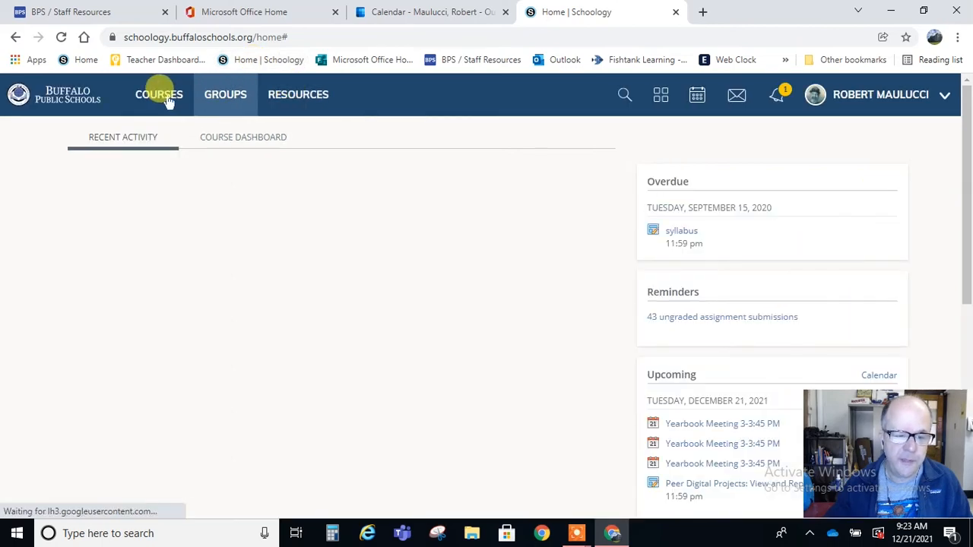
pyautogui.click(166, 98)
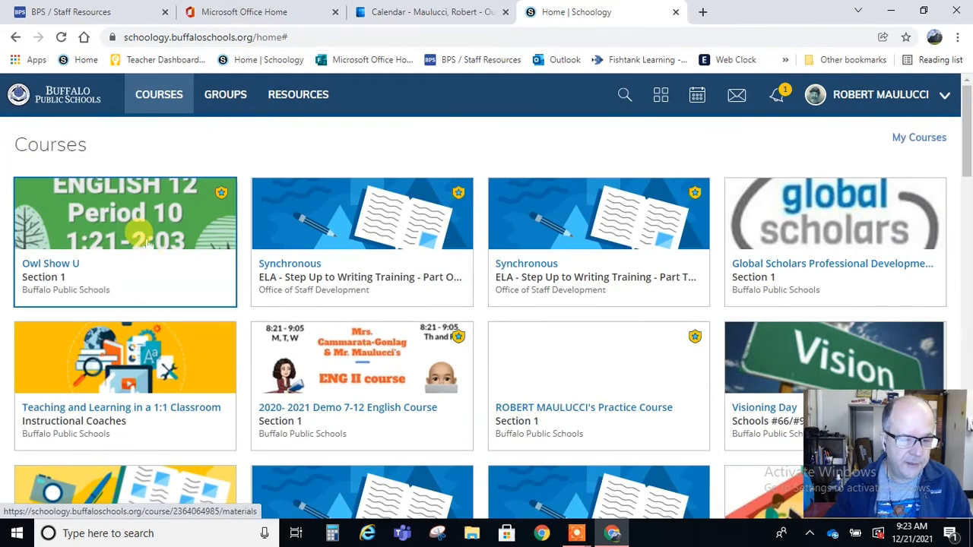
pyautogui.click(138, 240)
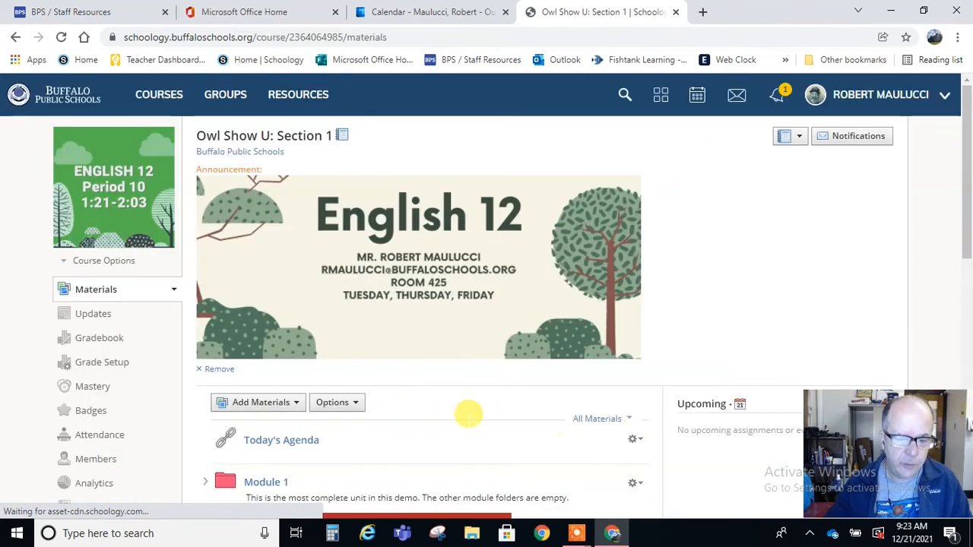
# - Start a new link in the course materials and paste the copied Teams meeting address as its URL
pyautogui.scroll(-2, 468, 416)
pyautogui.scroll(2, 468, 417)
pyautogui.scroll(-4, 461, 409)
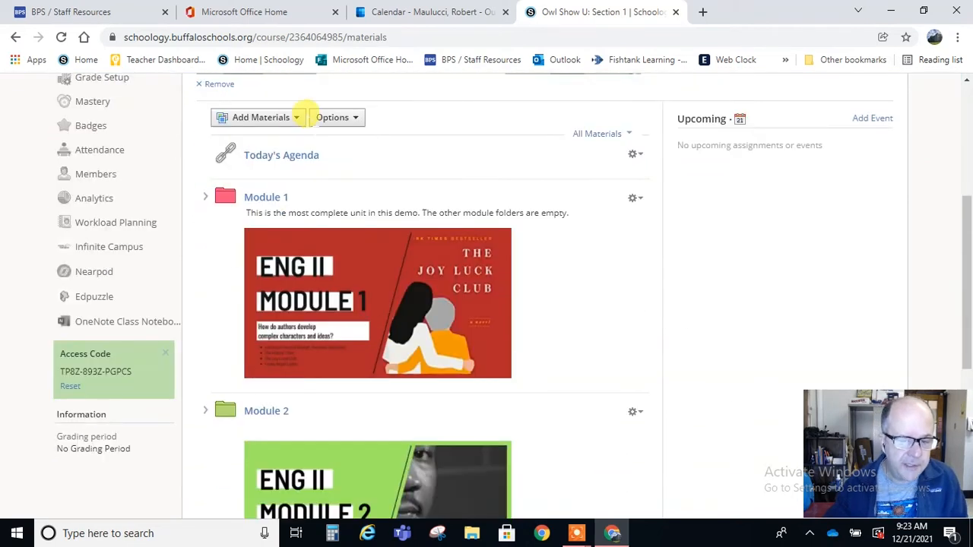
pyautogui.click(297, 119)
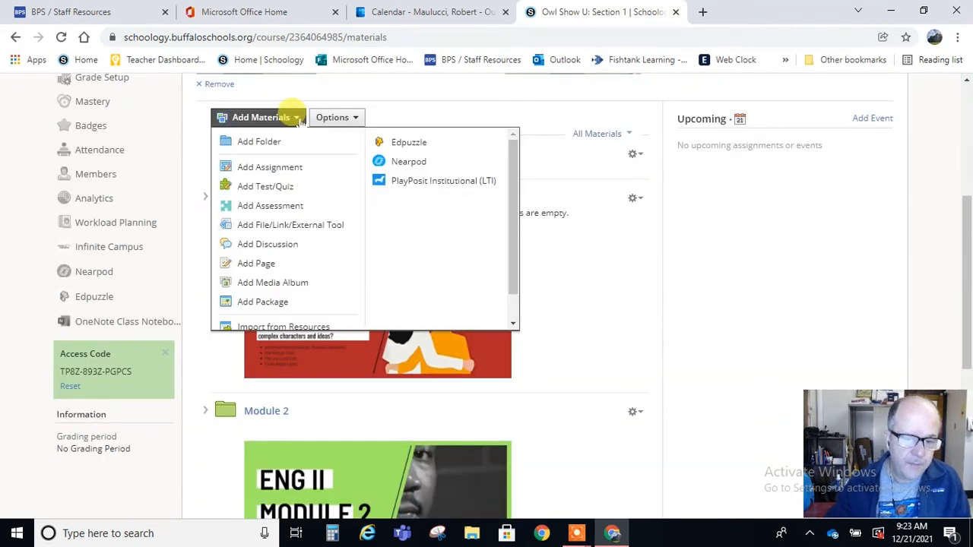
pyautogui.click(283, 228)
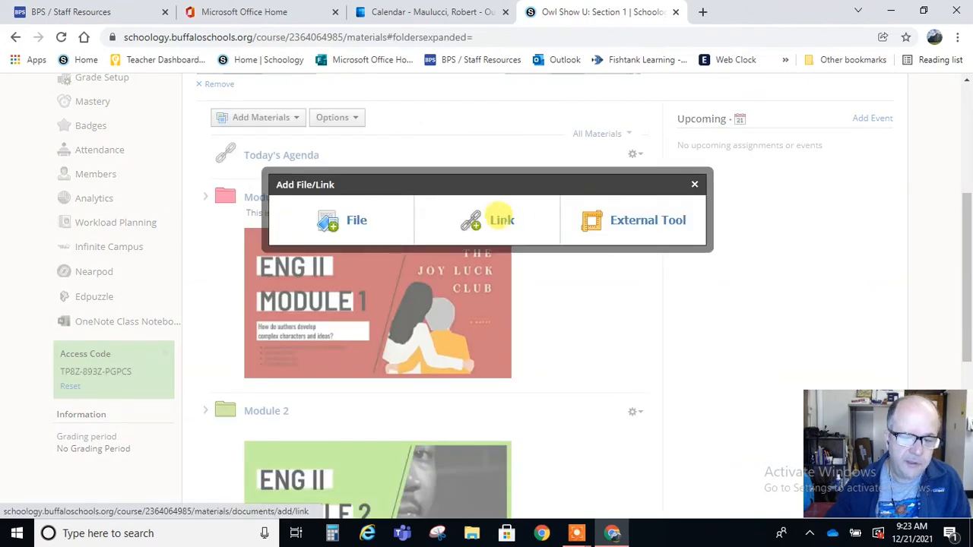
pyautogui.click(502, 220)
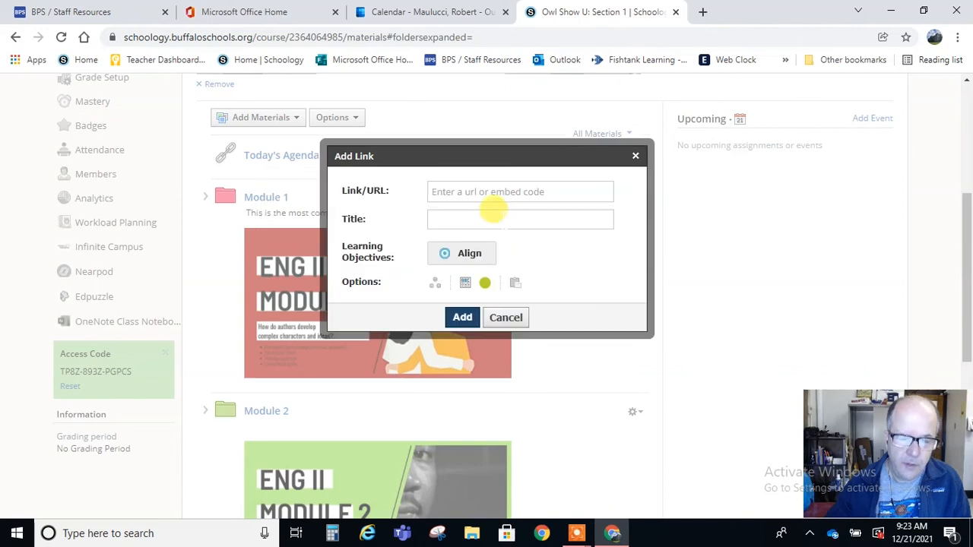
pyautogui.click(465, 190)
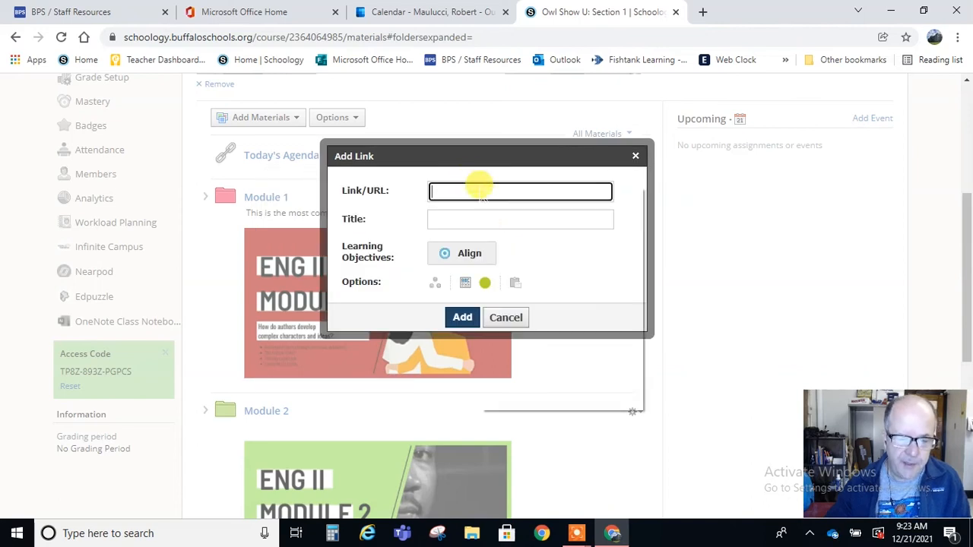
pyautogui.rightClick(479, 184)
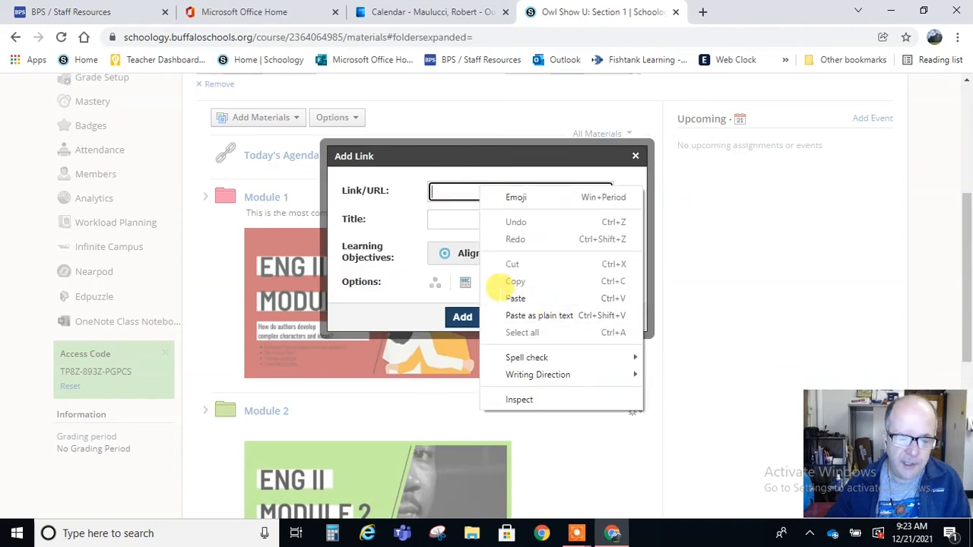
pyautogui.click(516, 298)
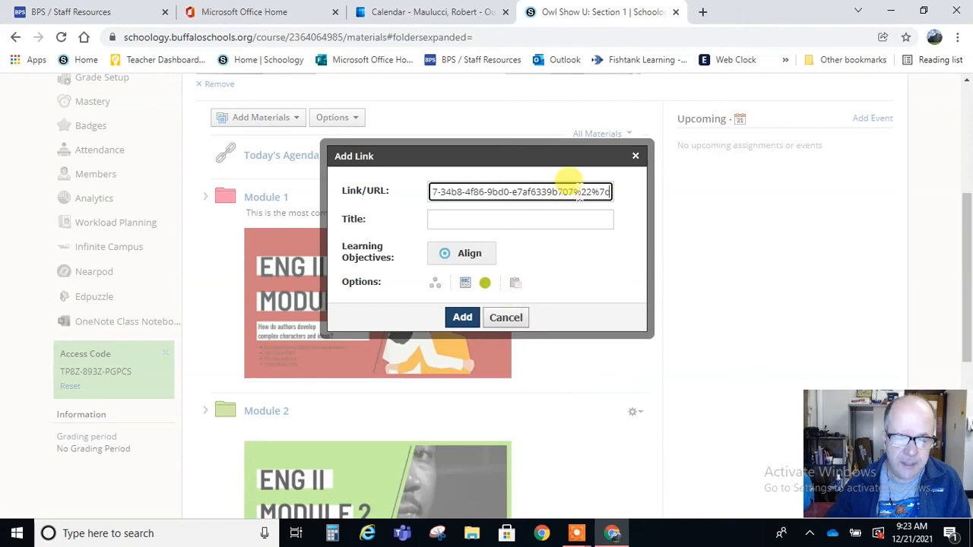
pyautogui.moveTo(560, 191); pyautogui.dragTo(358, 190)
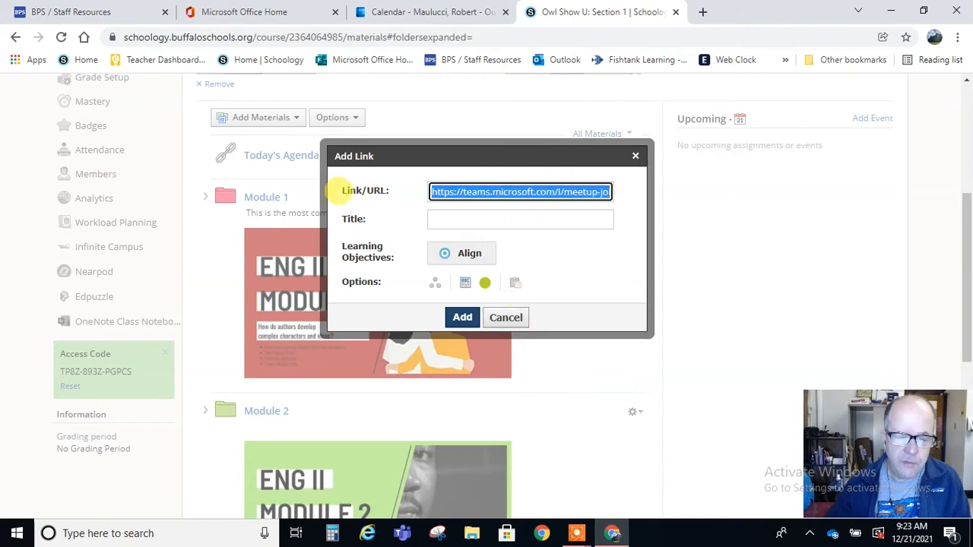
pyautogui.click(441, 191)
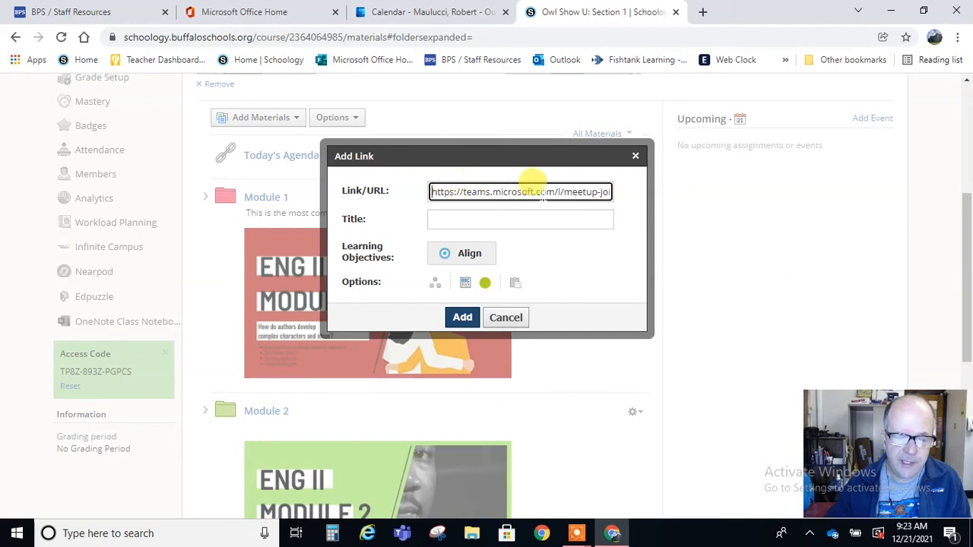
# - Title the link with the teacher's name followed by "2nd Period Teams", set it to display in a new window, and add it
pyautogui.click(483, 219)
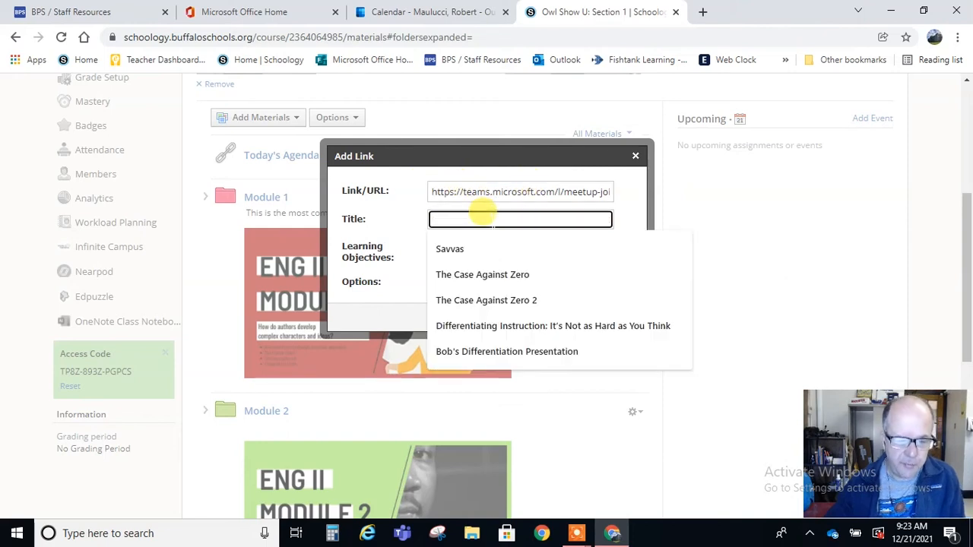
pyautogui.write('Mr')
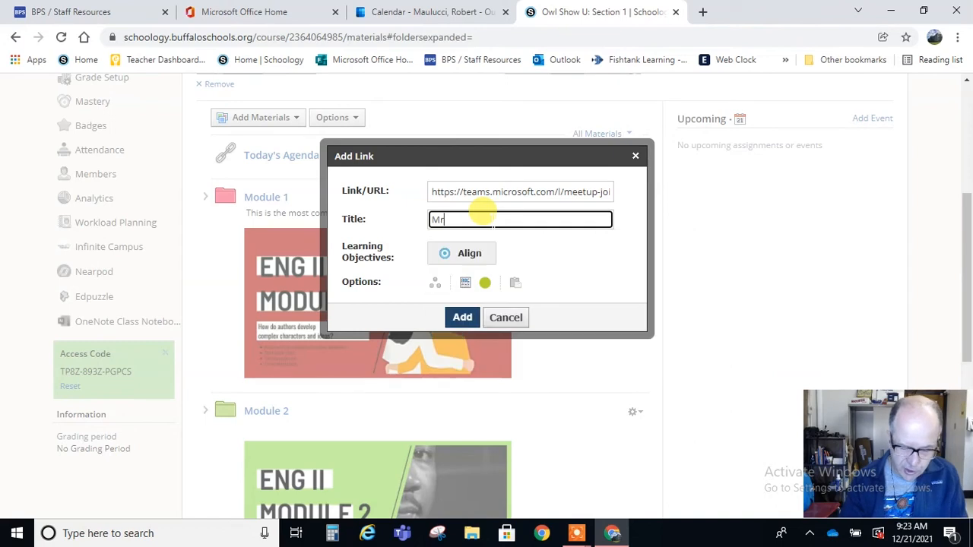
pyautogui.write('. Maul')
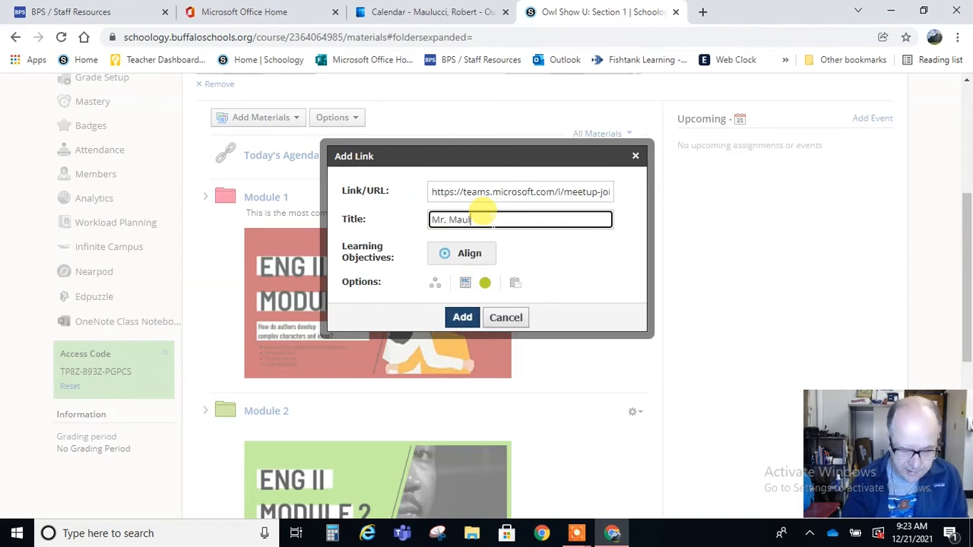
pyautogui.write('ucci 2nd Period Teams')
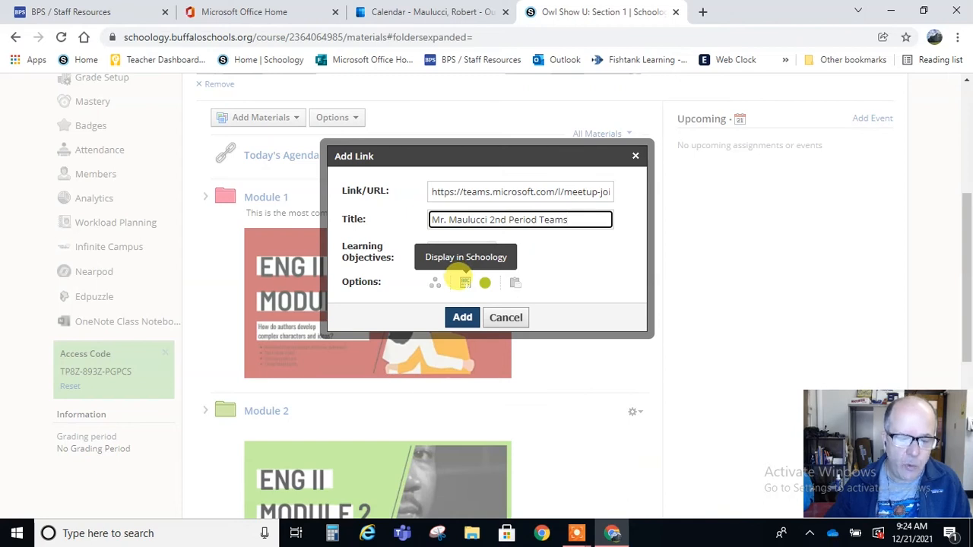
pyautogui.click(464, 282)
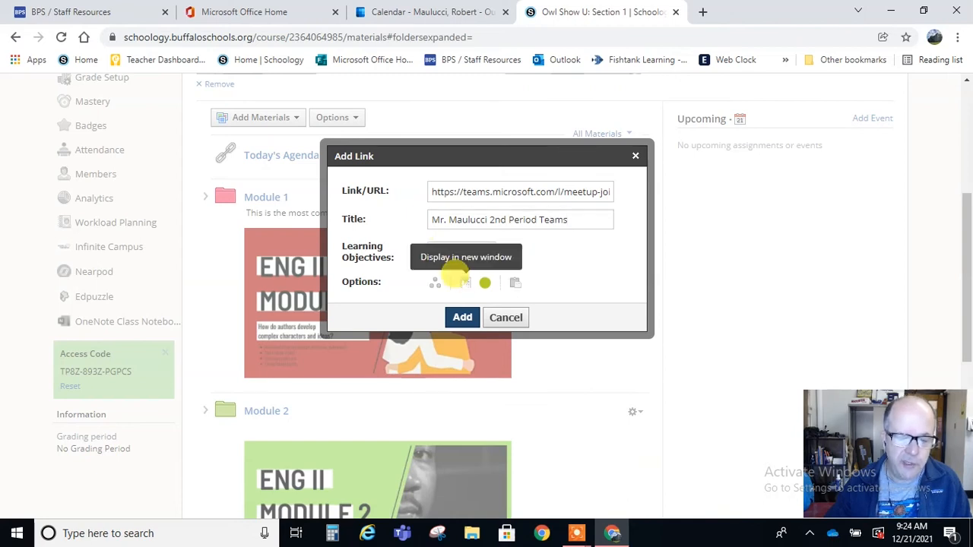
pyautogui.click(460, 322)
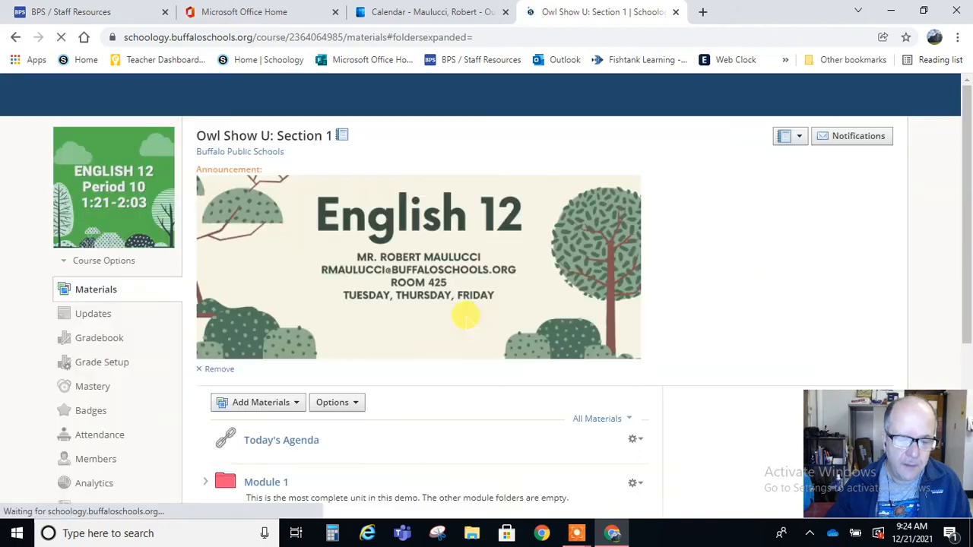
# - Test the new 2nd Period Teams link at the end of the course materials and close the Teams page it opens
pyautogui.scroll(-5, 483, 384)
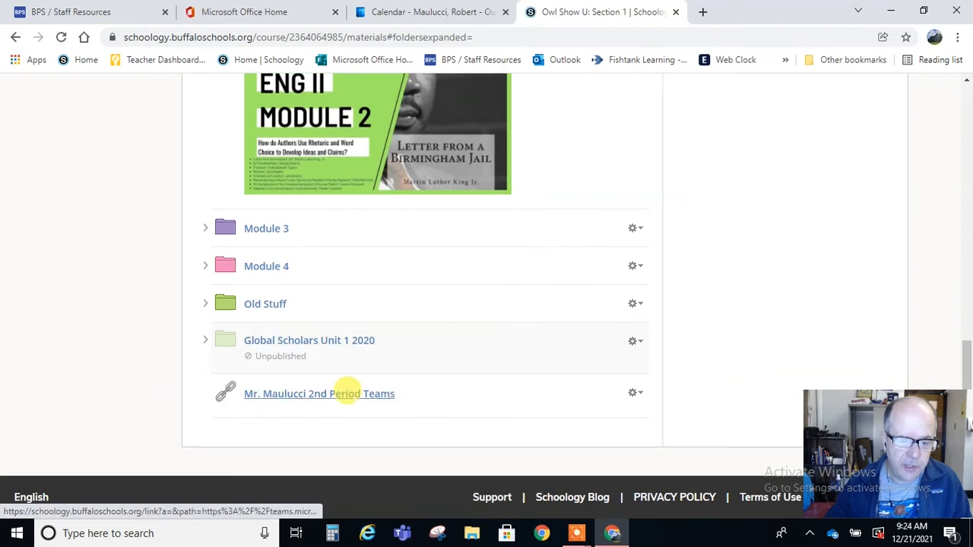
pyautogui.click(345, 393)
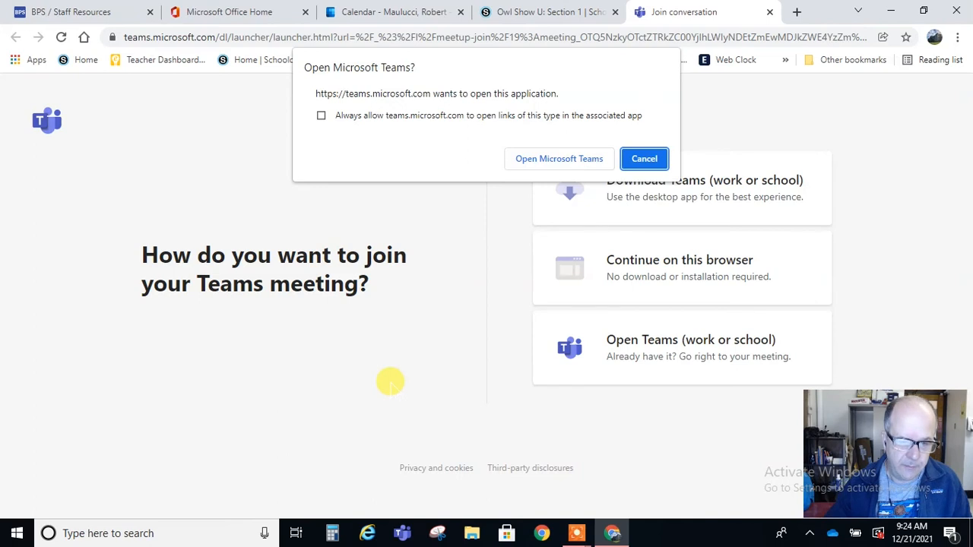
pyautogui.click(770, 12)
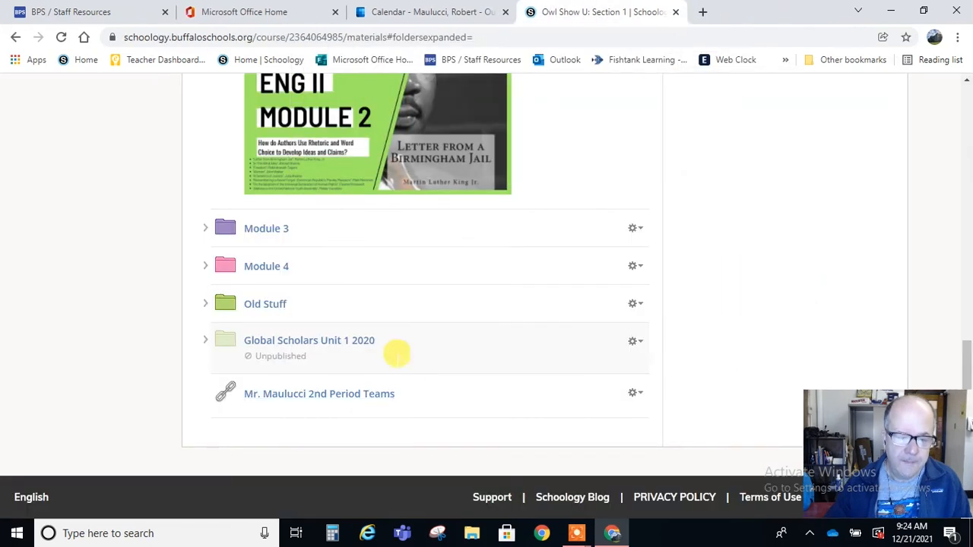
# - Edit the 2nd Period Teams link so that it displays in Schoology and save the changes
pyautogui.click(633, 392)
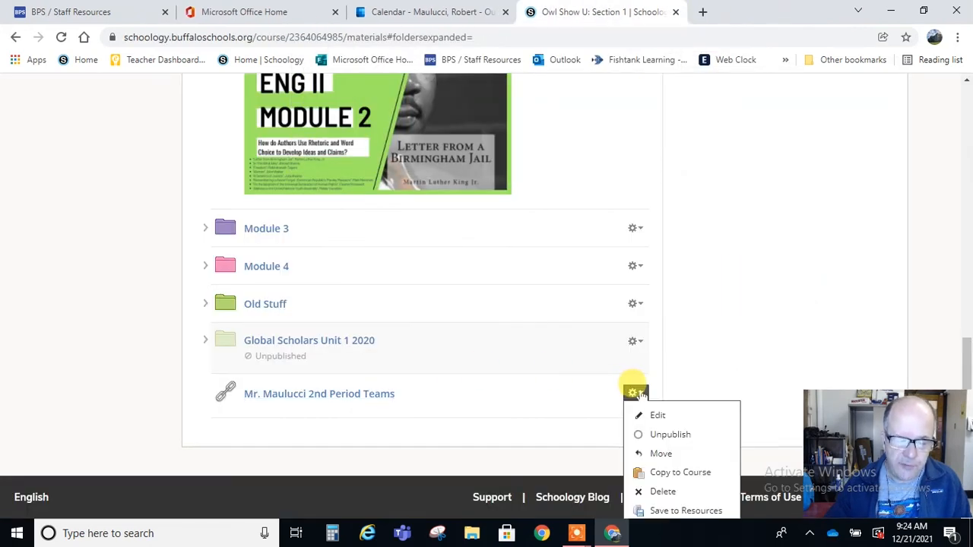
pyautogui.click(658, 415)
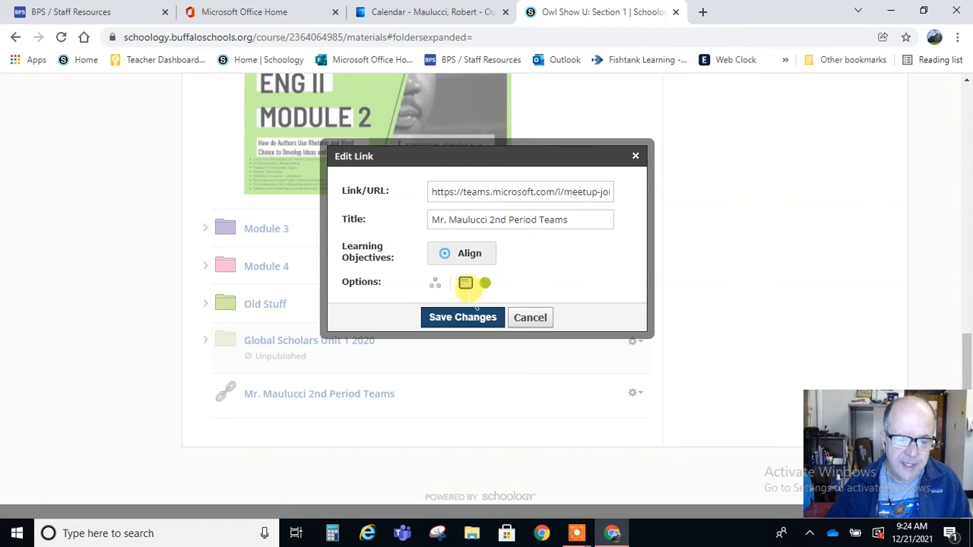
pyautogui.click(463, 318)
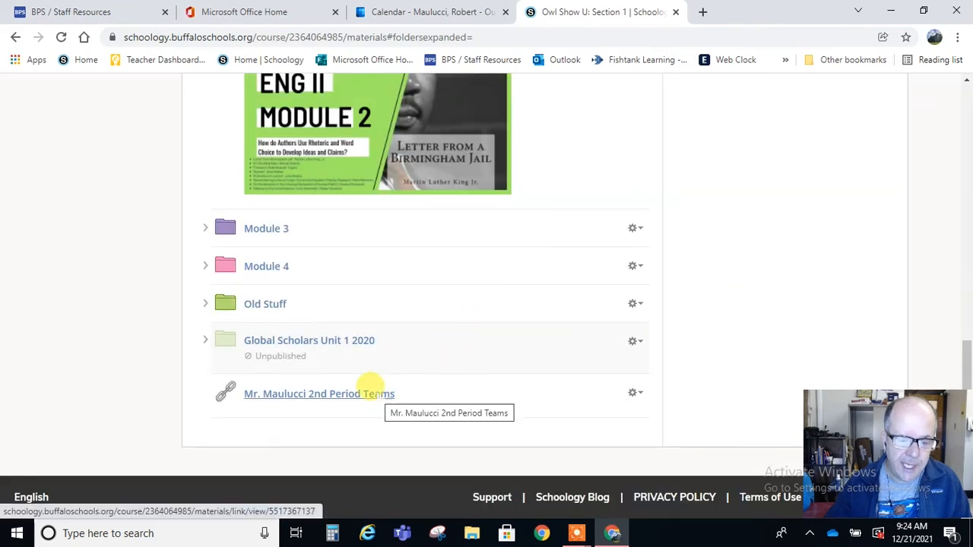
# - Open the edited 2nd Period Teams link and examine how the meeting page displays inside Schoology
pyautogui.click(372, 391)
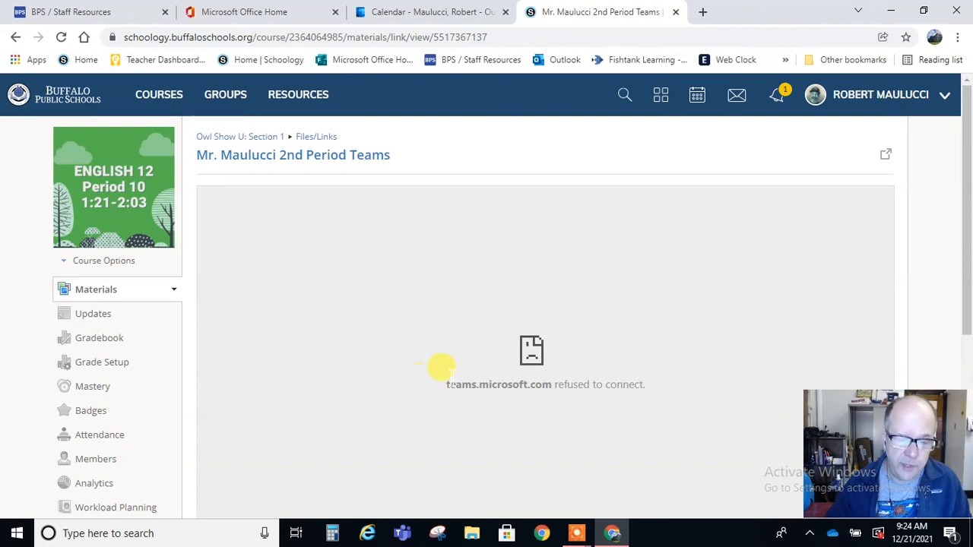
pyautogui.scroll(-3, 513, 376)
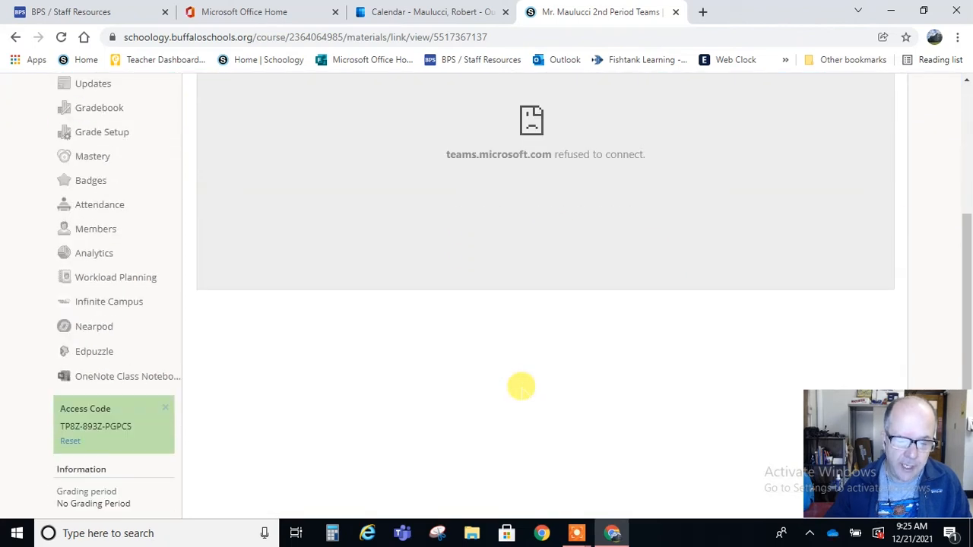
pyautogui.scroll(2, 524, 391)
pyautogui.scroll(1, 515, 460)
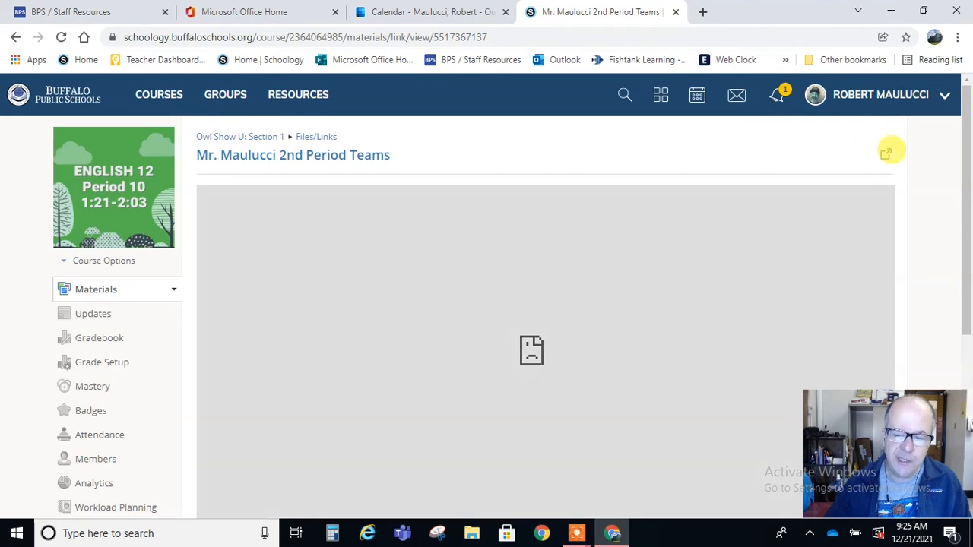
# - Open the embedded 2nd Period Teams meeting page in a separate tab, and return to the Owl Show U: Section 1 course materials
pyautogui.click(886, 153)
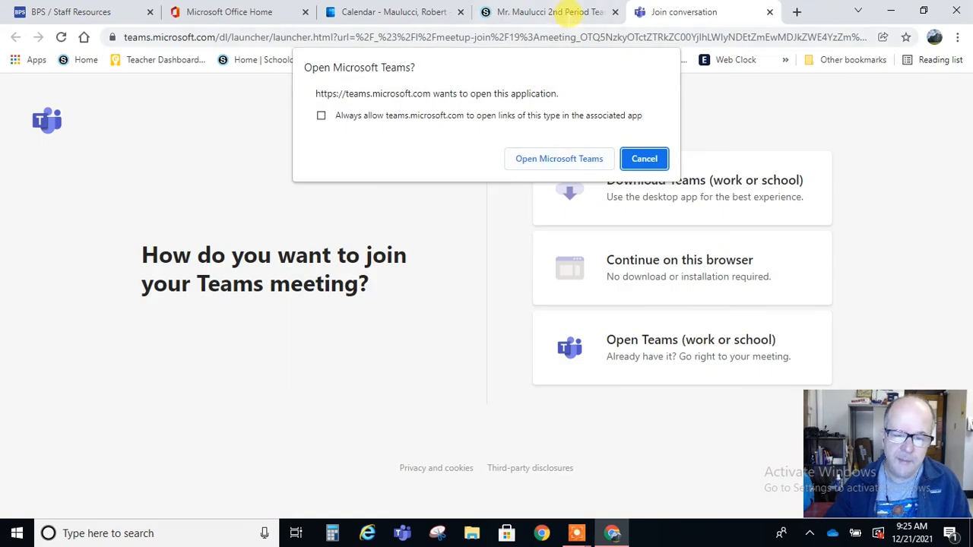
pyautogui.click(568, 12)
pyautogui.click(244, 136)
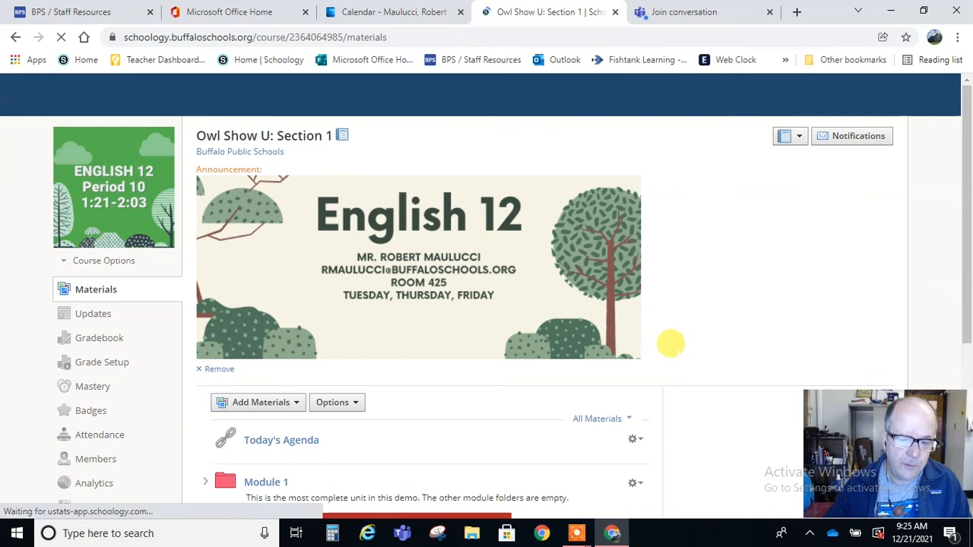
# - Edit the 2nd Period Teams link at the end of the course materials to display in a new window and save the changes
pyautogui.scroll(-8, 670, 343)
pyautogui.scroll(-1, 626, 402)
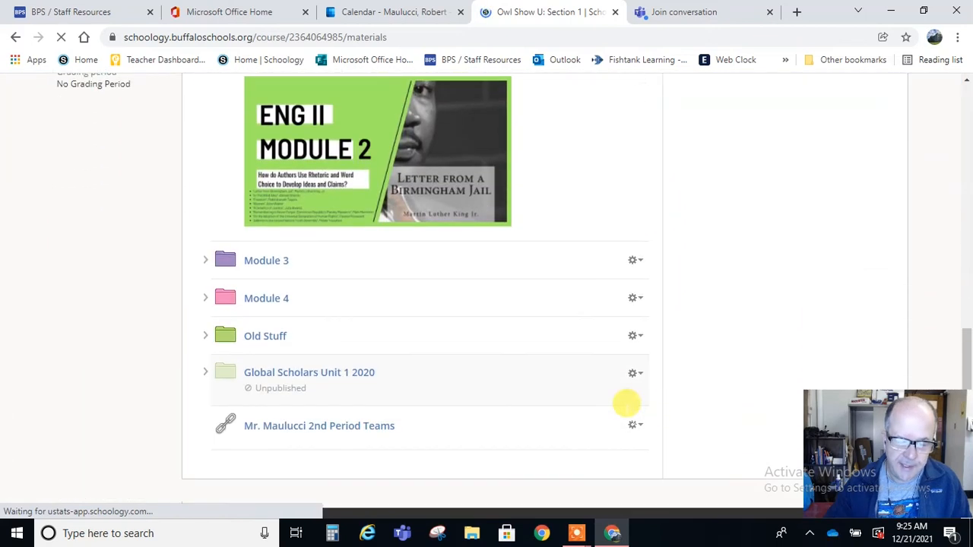
pyautogui.scroll(-1, 626, 403)
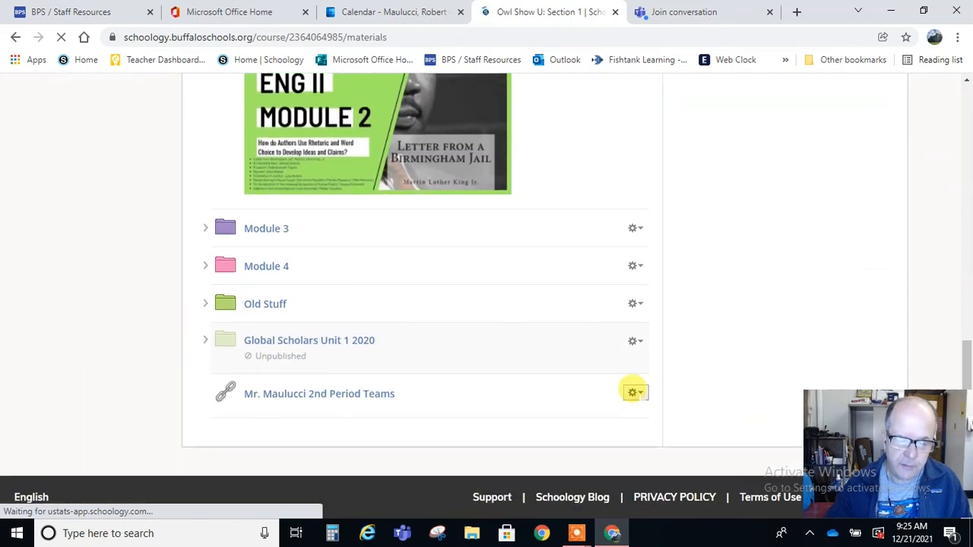
pyautogui.click(632, 392)
pyautogui.click(656, 408)
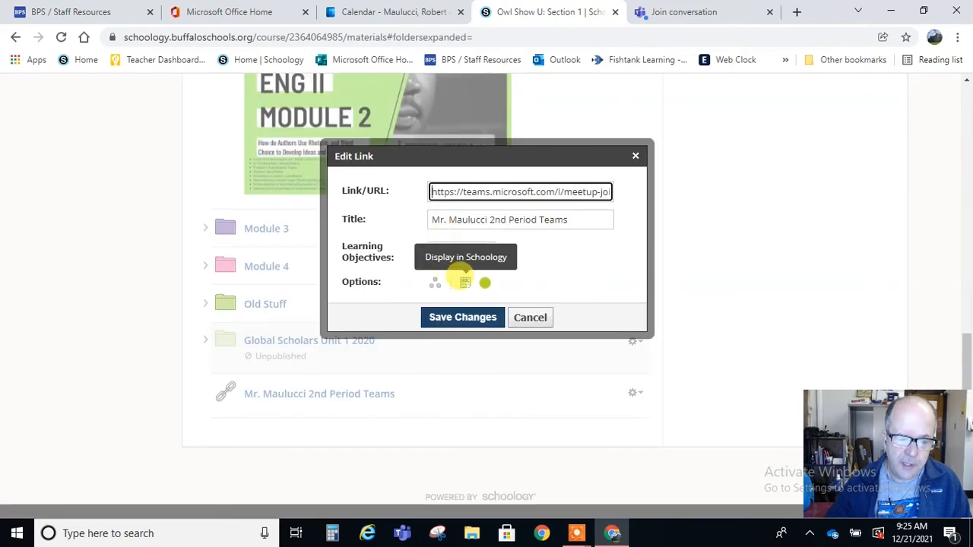
pyautogui.click(464, 281)
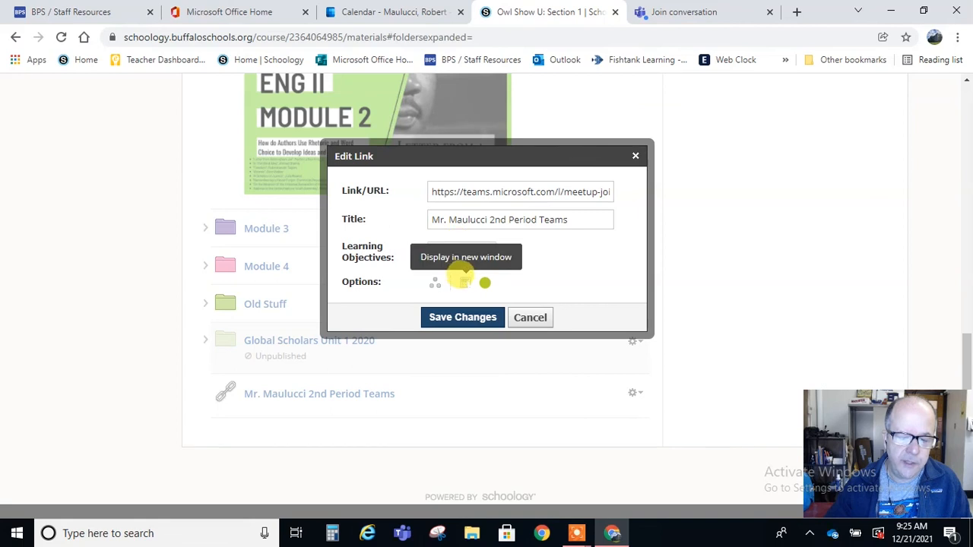
pyautogui.click(469, 317)
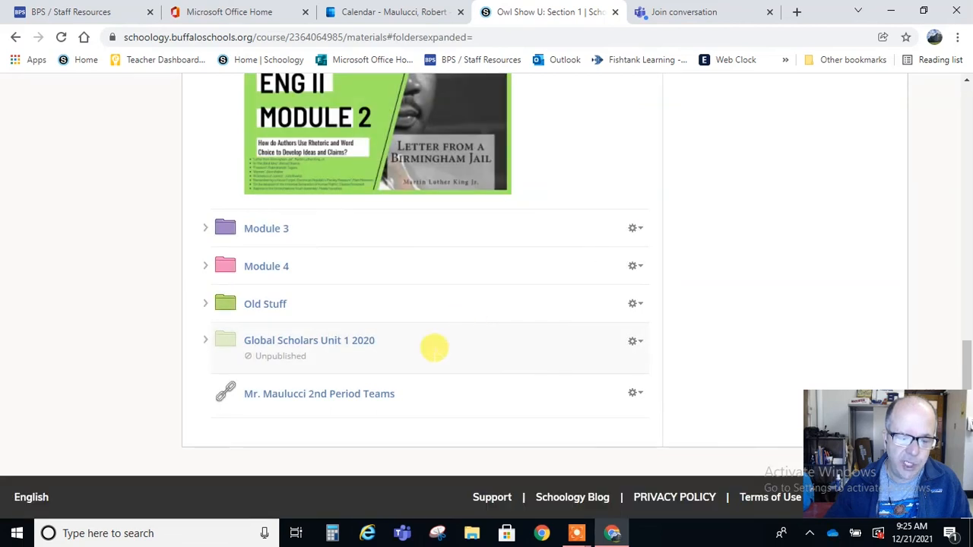
# - Test the updated 2nd Period Teams link and close both open Teams meeting pages
pyautogui.click(349, 394)
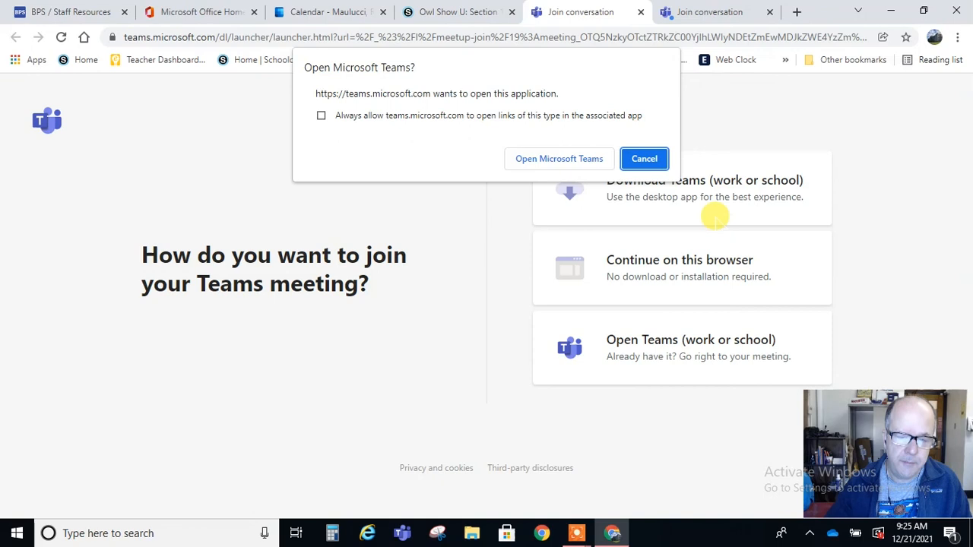
pyautogui.click(640, 12)
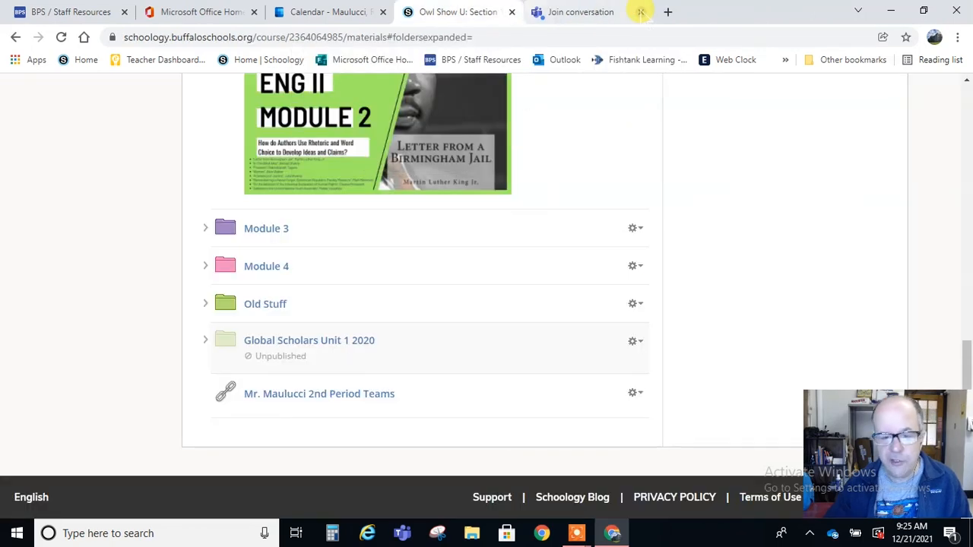
pyautogui.click(641, 12)
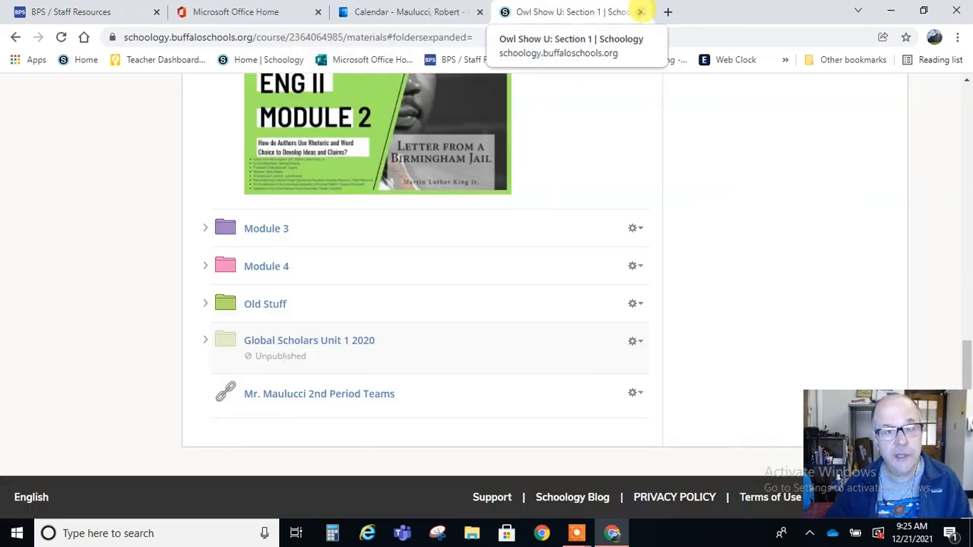